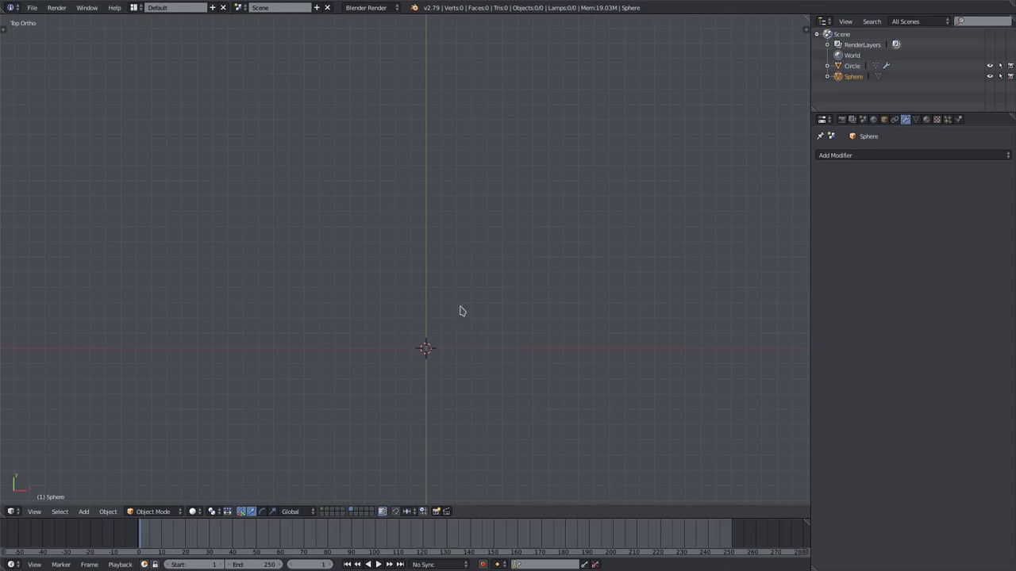
Add a plane mesh at the 3D cursor and give it a Mirror modifier
{"action": "key", "text": "shift+a"}
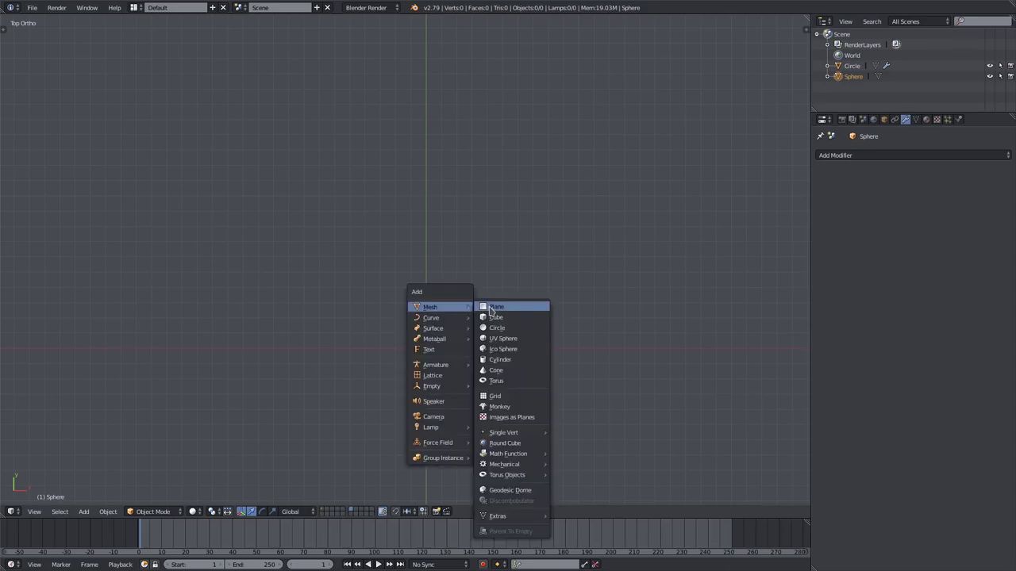
{"action": "left_click", "coordinate": [491, 309]}
{"action": "scroll", "coordinate": [526, 356], "scroll_direction": "down", "scroll_amount": 3}
{"action": "left_click", "coordinate": [839, 157]}
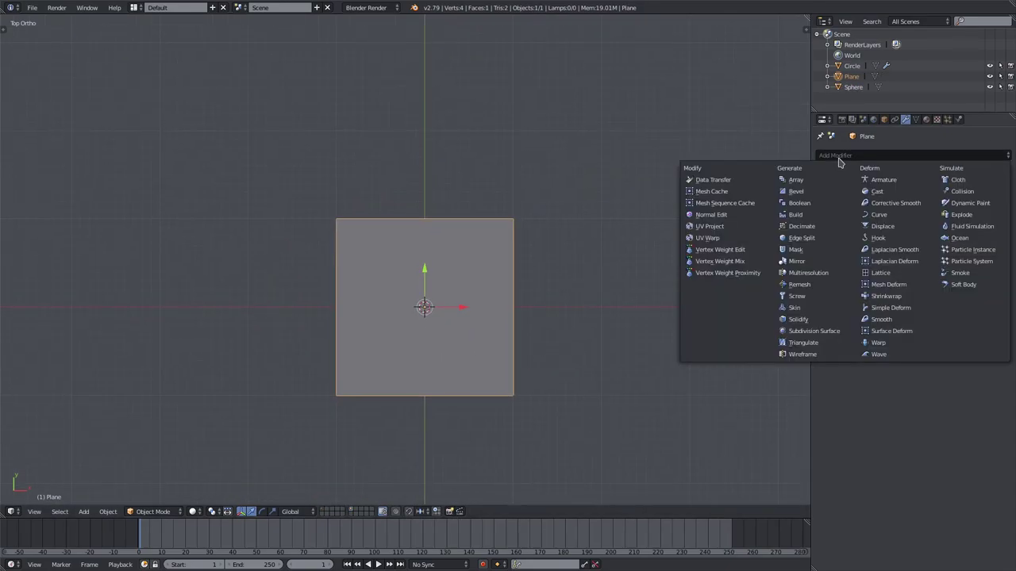
{"action": "left_click", "coordinate": [805, 262]}
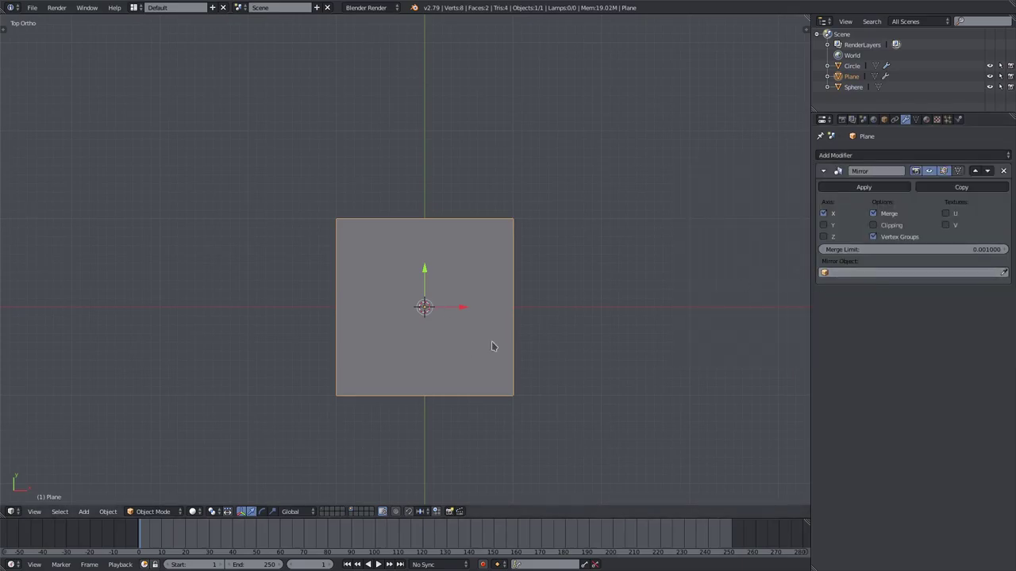
Move the plane to the negative X side of the origin and set Sphere as its mirror object
{"action": "key", "text": "g"}
{"action": "right_click", "coordinate": [351, 297]}
{"action": "left_click", "coordinate": [849, 272]}
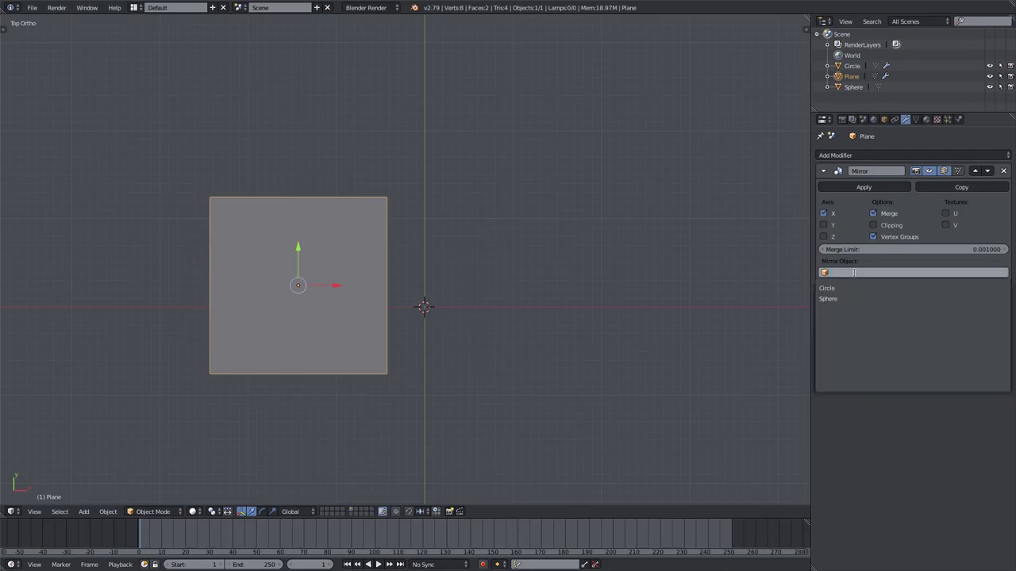
{"action": "left_click", "coordinate": [849, 299]}
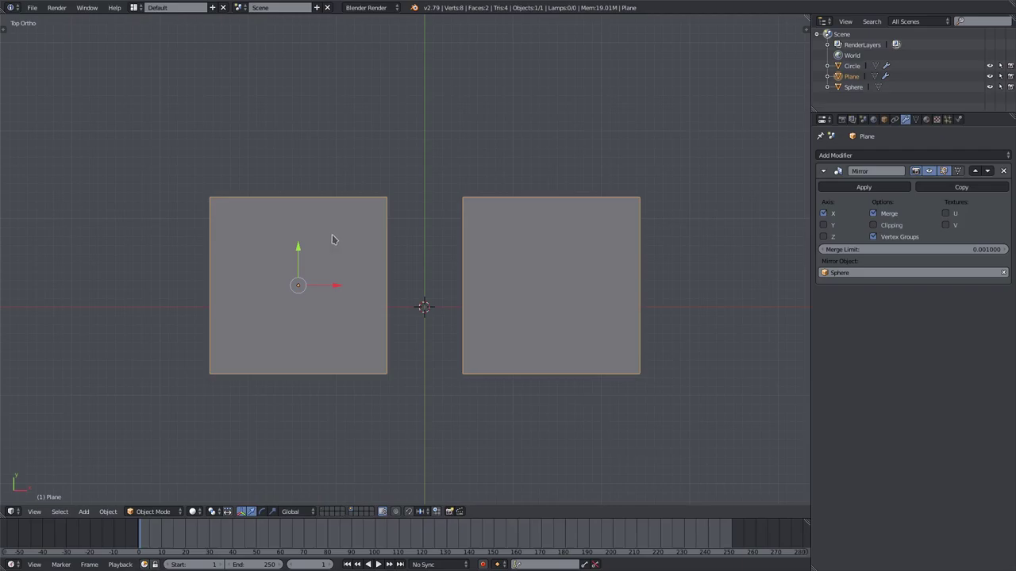
Enter Edit Mode on the plane, select only its inner upper vertex, and enable Clipping in the Mirror modifier
{"action": "key", "text": "Tab"}
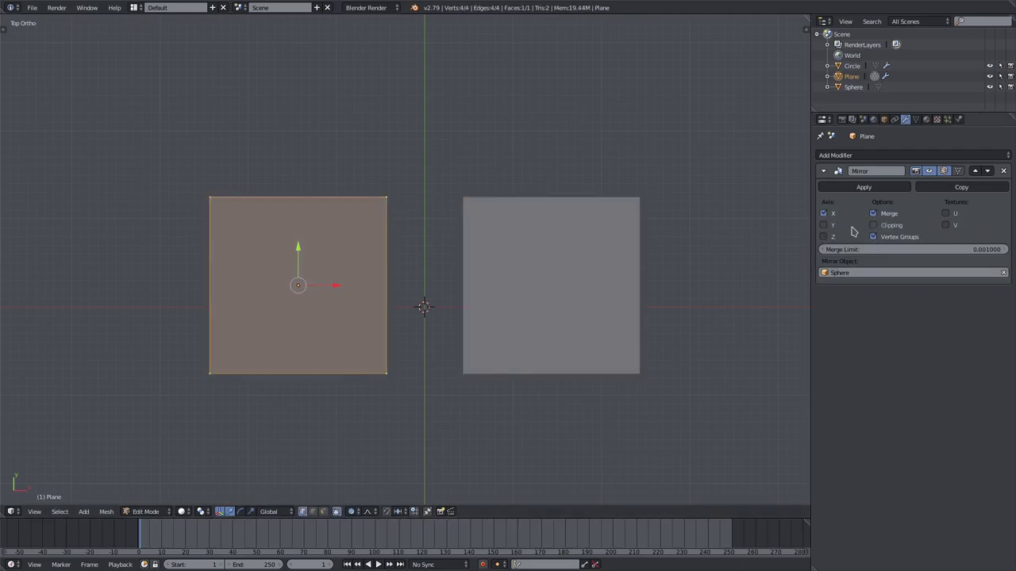
{"action": "key", "text": "a"}
{"action": "right_click", "coordinate": [387, 197]}
{"action": "key", "text": "g"}
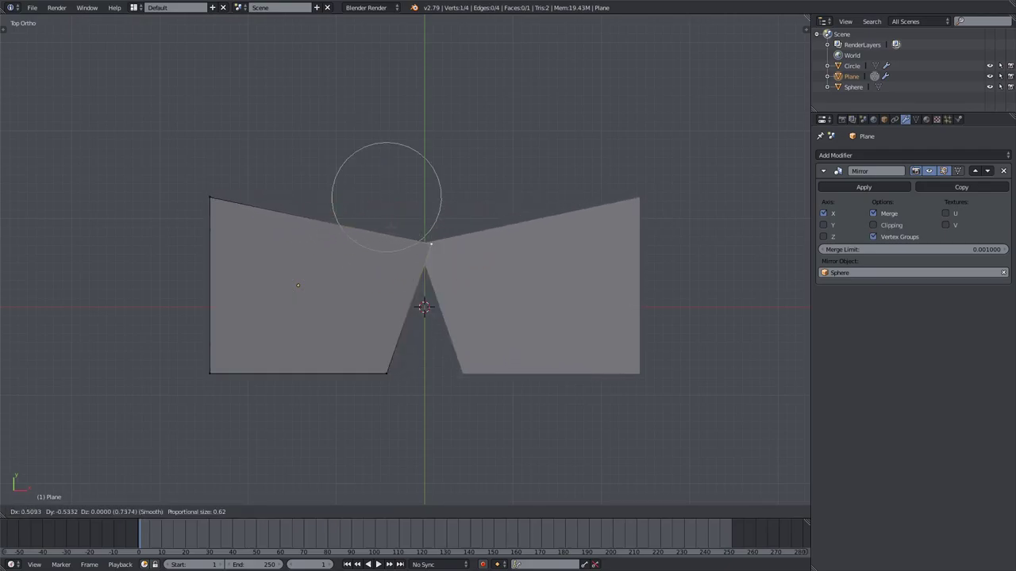
{"action": "key", "text": "Escape"}
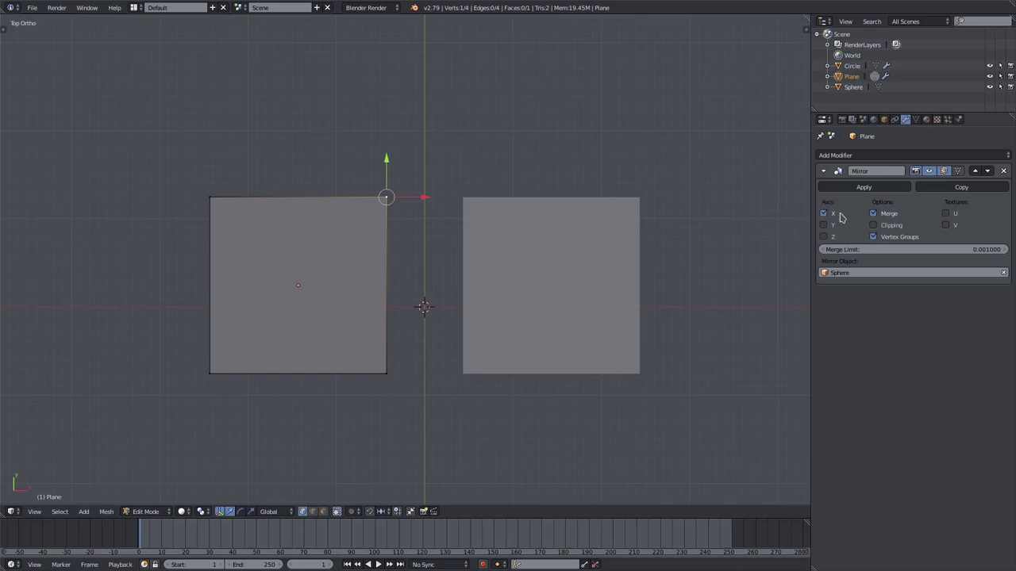
{"action": "left_click", "coordinate": [873, 226]}
Move the plane's two inner corner vertices onto the mirror axis, each slightly downward, so both halves join
{"action": "key", "text": "g"}
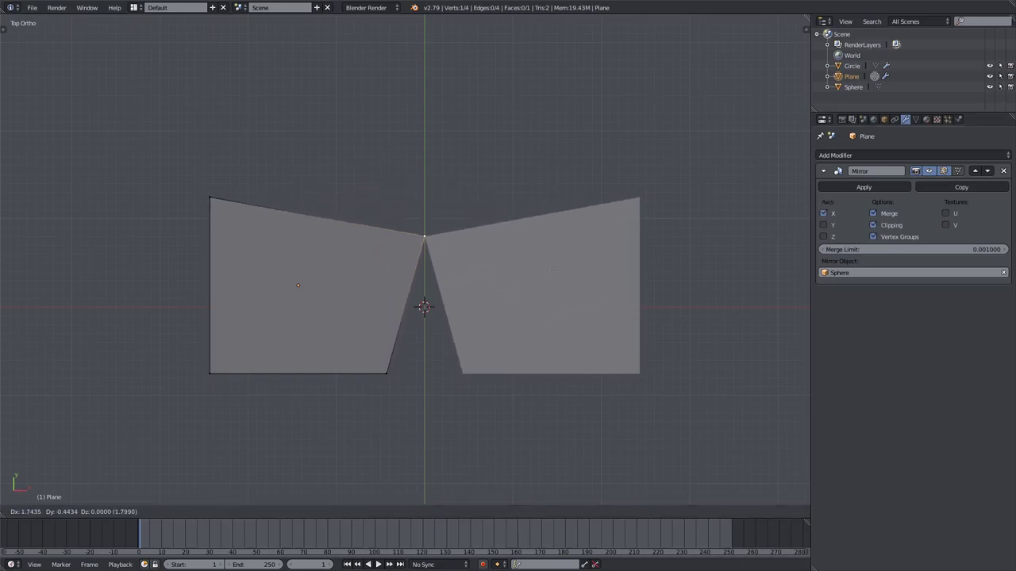
{"action": "key", "text": "Return"}
{"action": "right_click", "coordinate": [387, 374]}
{"action": "key", "text": "g"}
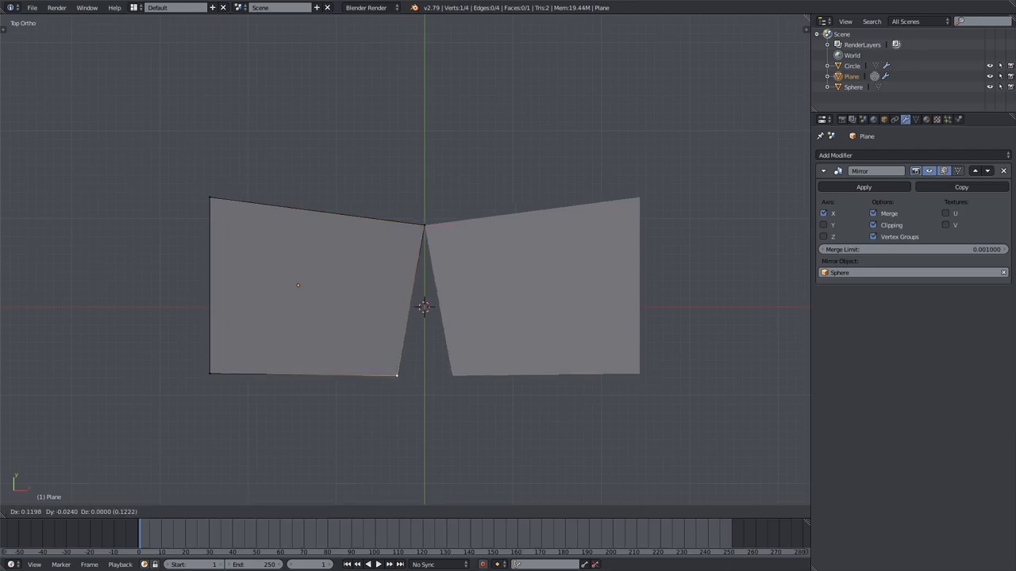
{"action": "left_click", "coordinate": [425, 391]}
Select the plane's outer edge and move it inward toward the mirror axis to narrow the face
{"action": "right_click", "coordinate": [210, 374]}
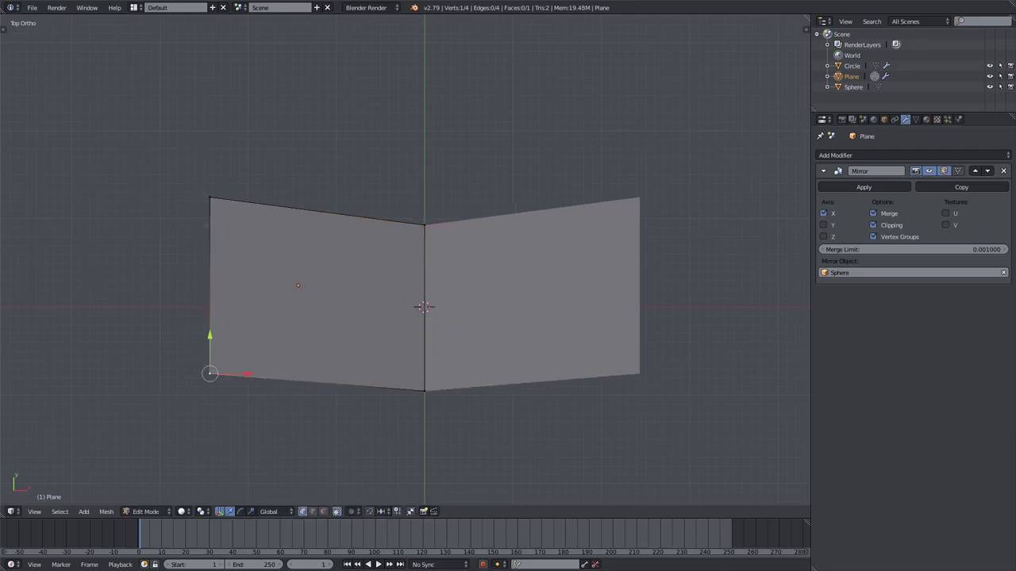
{"action": "right_click", "coordinate": [209, 196], "text": "shift"}
{"action": "key", "text": "g"}
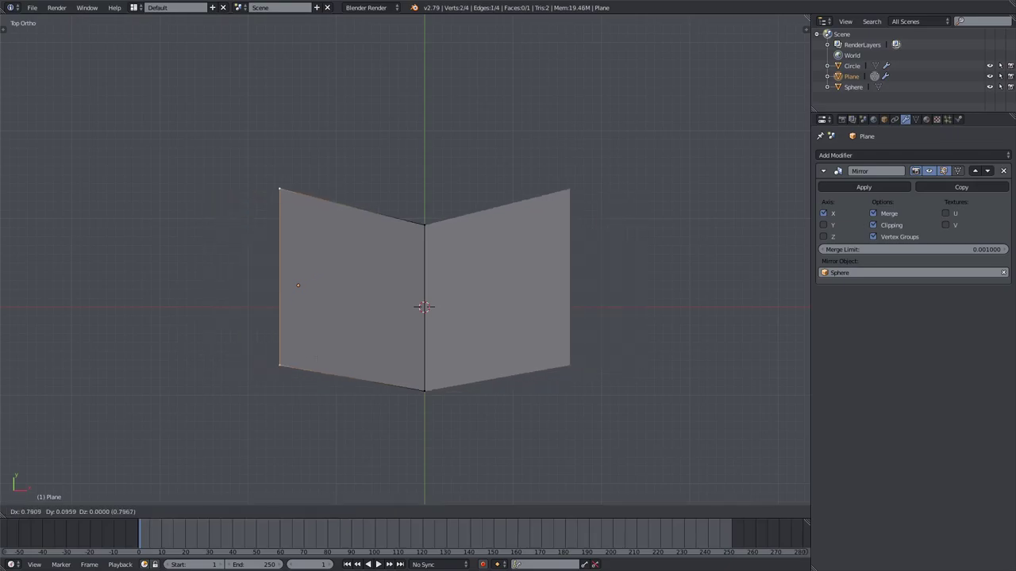
{"action": "key", "text": "Return"}
Extrude the outer edge outward four times, alternating down and up, to form a zigzag mouth
{"action": "scroll", "coordinate": [405, 259], "scroll_direction": "down", "scroll_amount": 2}
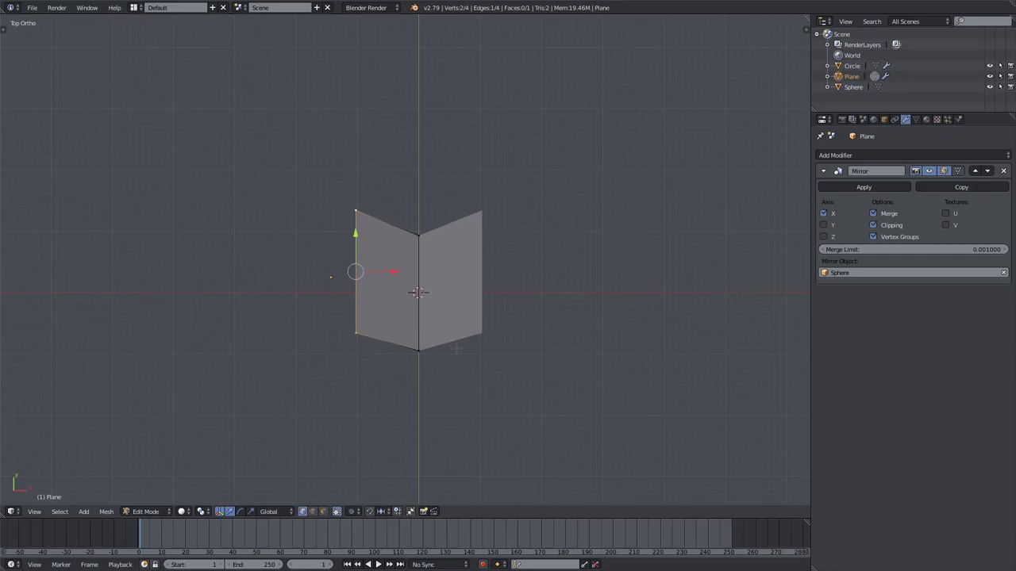
{"action": "key", "text": "e"}
{"action": "key", "text": "Return"}
{"action": "key", "text": "e"}
{"action": "key", "text": "Return"}
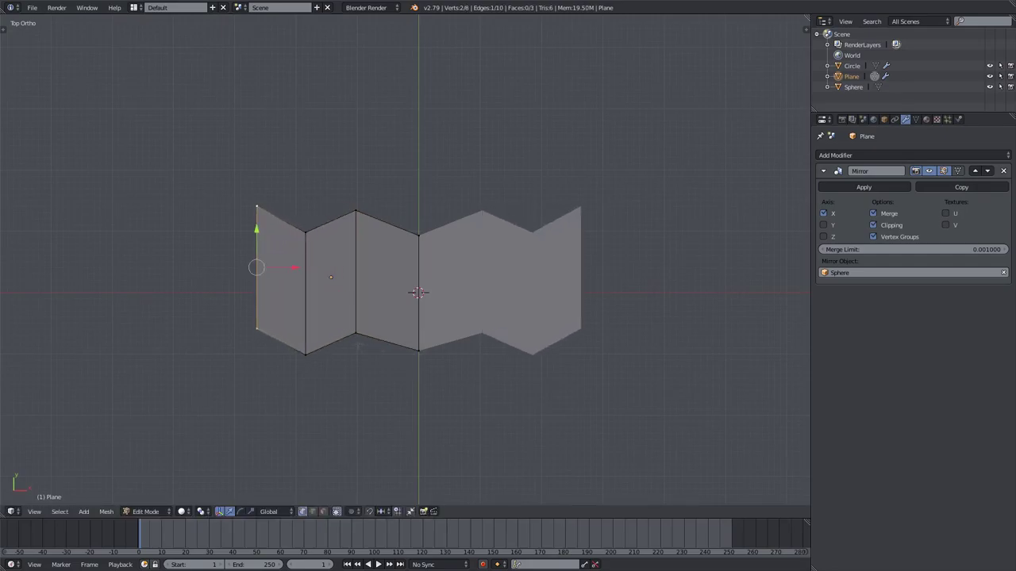
{"action": "key", "text": "e"}
{"action": "key", "text": "Return"}
{"action": "key", "text": "e"}
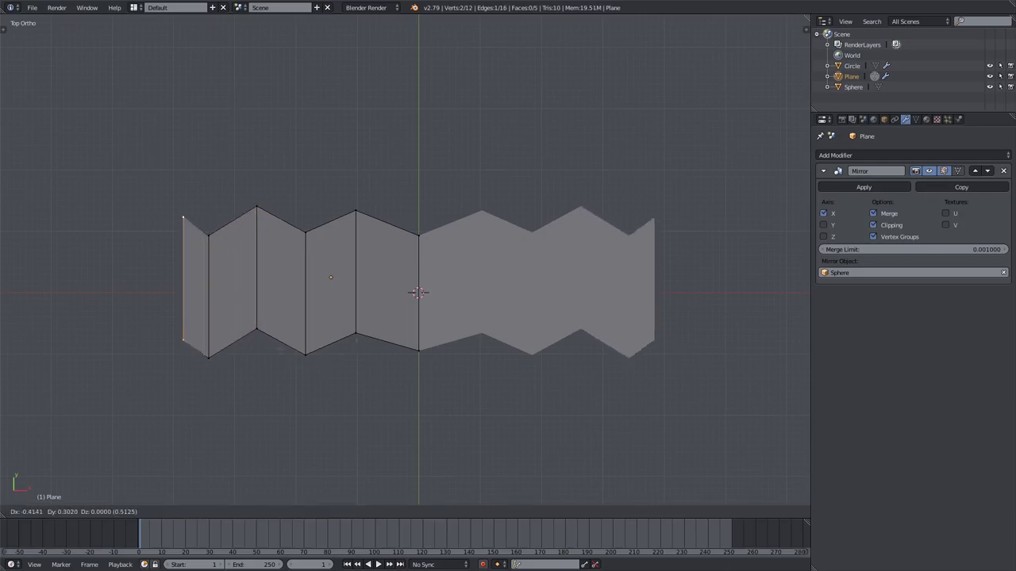
{"action": "left_click", "coordinate": [562, 346]}
Scale down and raise the mouth's outermost edge to shape an upturned, pointed corner
{"action": "key", "text": "s"}
{"action": "left_click", "coordinate": [469, 332]}
{"action": "key", "text": "g"}
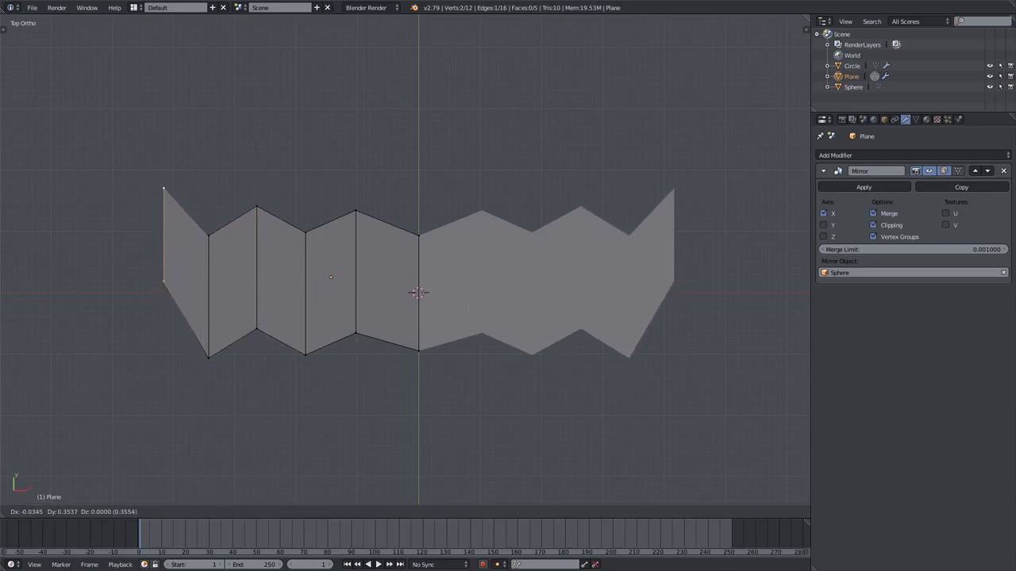
{"action": "left_click", "coordinate": [468, 303]}
{"action": "key", "text": "s"}
{"action": "left_click", "coordinate": [545, 318]}
{"action": "key", "text": "g"}
{"action": "left_click", "coordinate": [546, 311]}
{"action": "scroll", "coordinate": [455, 278], "scroll_direction": "down", "scroll_amount": 3}
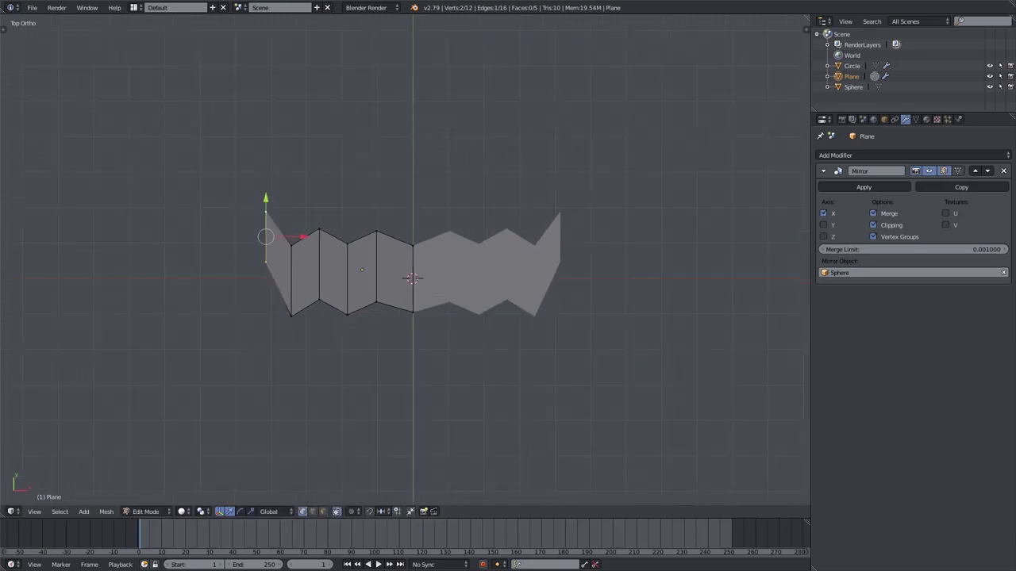
{"action": "scroll", "coordinate": [456, 278], "scroll_direction": "up", "scroll_amount": 2}
Move the upper and lower vertices on the mouth's centre line slightly down, then return to Object Mode
{"action": "key", "text": "Tab"}
{"action": "key", "text": "Tab"}
{"action": "right_click", "coordinate": [416, 239]}
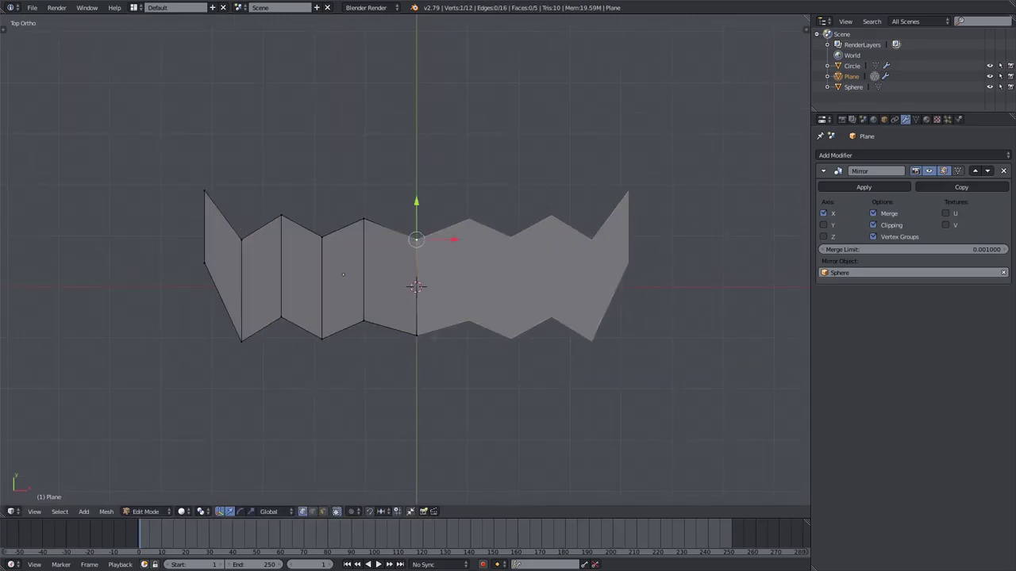
{"action": "key", "text": "g"}
{"action": "left_click", "coordinate": [421, 351]}
{"action": "key", "text": "g"}
{"action": "left_click", "coordinate": [426, 243]}
{"action": "key", "text": "Tab"}
Add a second plane at the 3D cursor for the eyes and give it a Mirror modifier
{"action": "middle_click_drag", "start_coordinate": [470, 182], "coordinate": [476, 250], "text": "shift"}
{"action": "key", "text": "shift+a"}
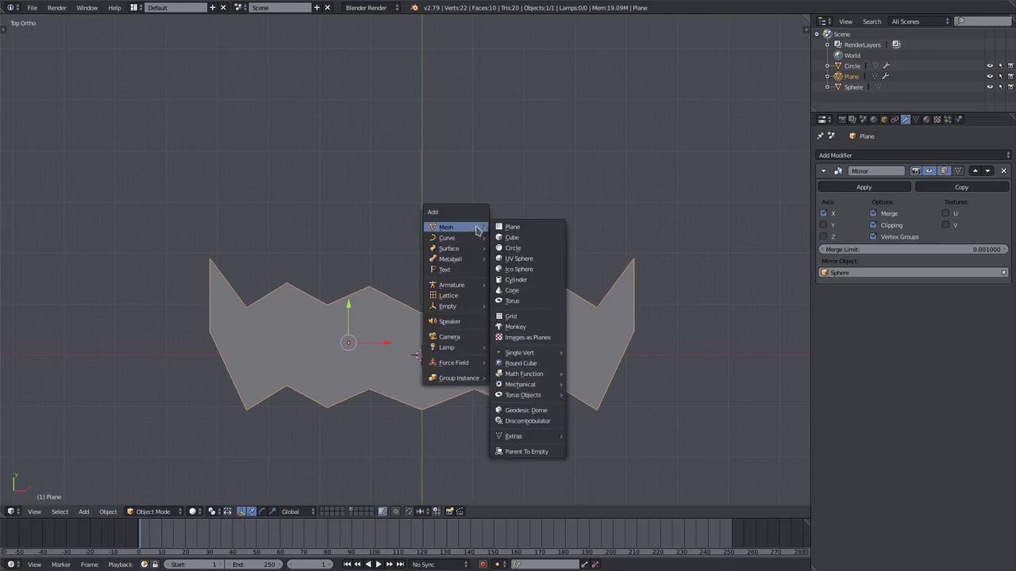
{"action": "left_click", "coordinate": [523, 230]}
{"action": "middle_click_drag", "start_coordinate": [523, 229], "coordinate": [526, 238], "text": "shift"}
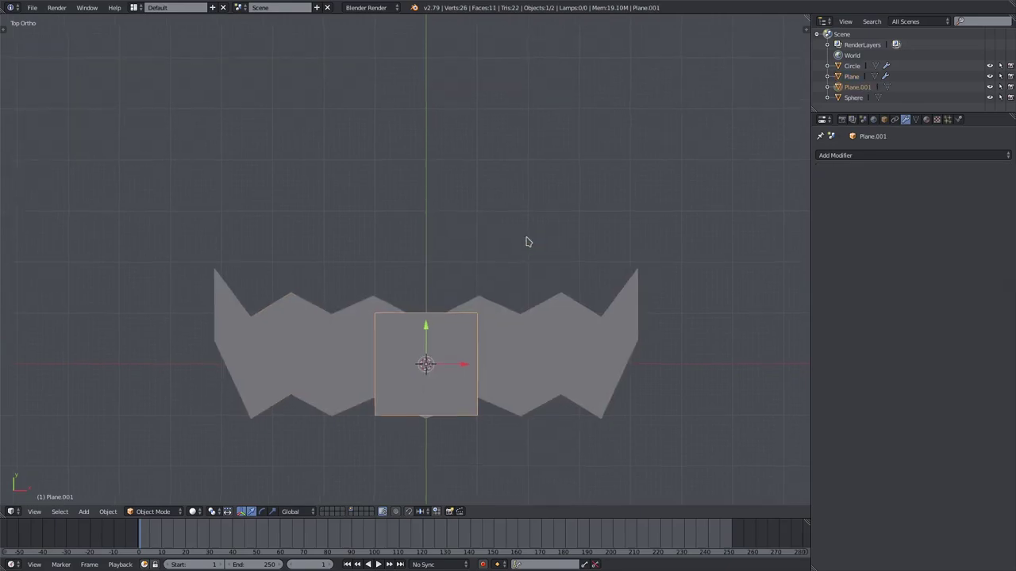
{"action": "left_click", "coordinate": [839, 159]}
{"action": "left_click", "coordinate": [798, 261]}
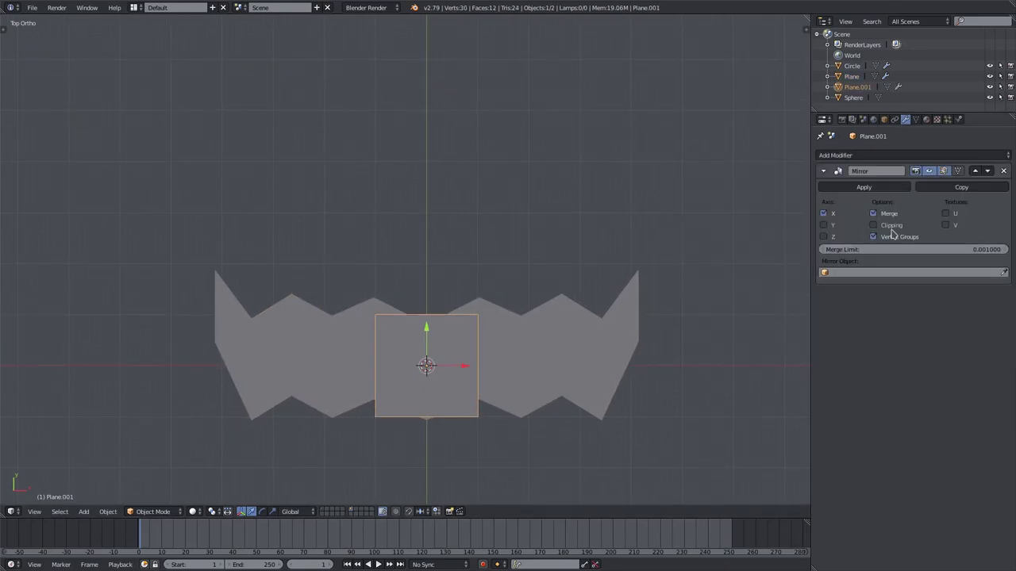
Mirror the new plane about Sphere with Clipping enabled and place it above the mouth on the negative X side
{"action": "left_click", "coordinate": [864, 272]}
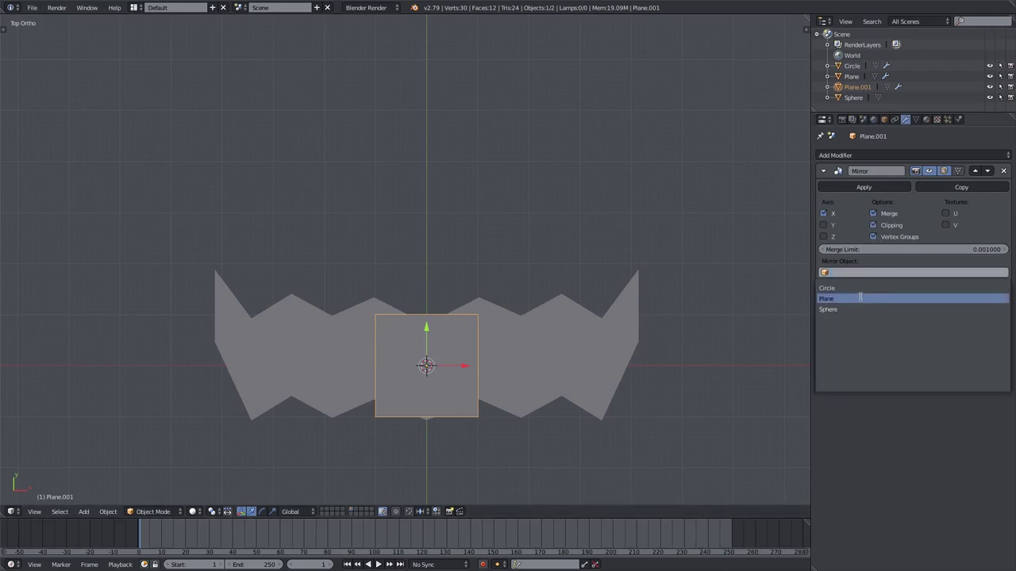
{"action": "left_click", "coordinate": [858, 308]}
{"action": "key", "text": "g"}
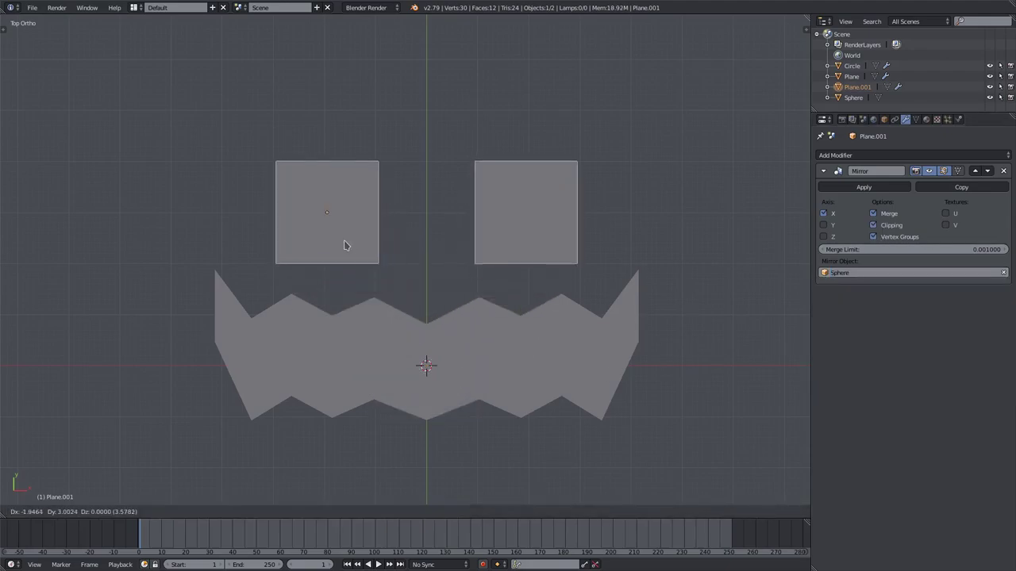
{"action": "left_click", "coordinate": [349, 237]}
Lower the eye plane's inner upper vertex close to its bottom edge and move the outer upper vertex outward
{"action": "key", "text": "Tab"}
{"action": "middle_click_drag", "start_coordinate": [383, 173], "coordinate": [394, 203], "text": "shift"}
{"action": "right_click", "coordinate": [391, 180]}
{"action": "scroll", "coordinate": [391, 179], "scroll_direction": "up", "scroll_amount": 2}
{"action": "key", "text": "g"}
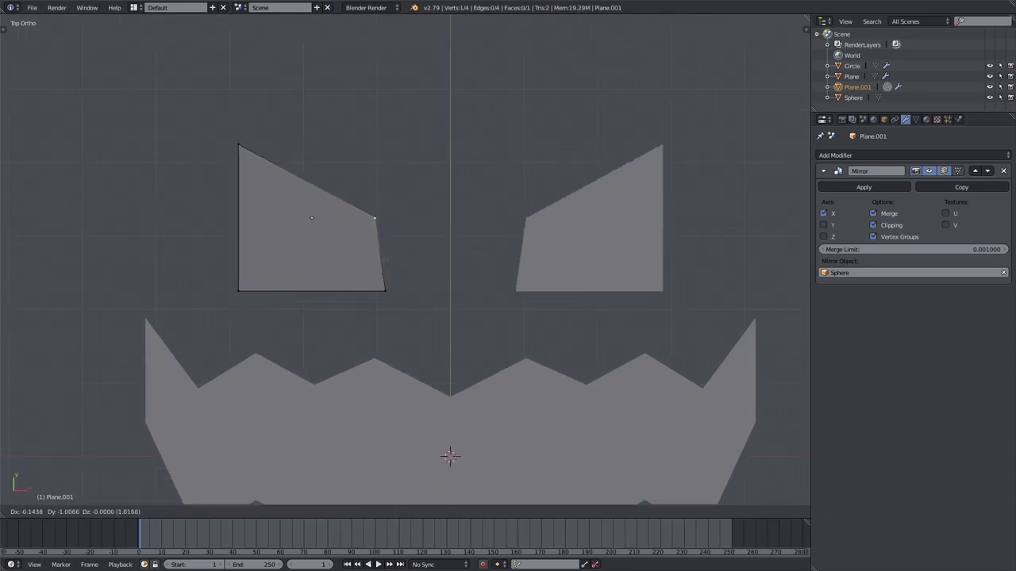
{"action": "left_click", "coordinate": [391, 300]}
{"action": "right_click", "coordinate": [238, 145]}
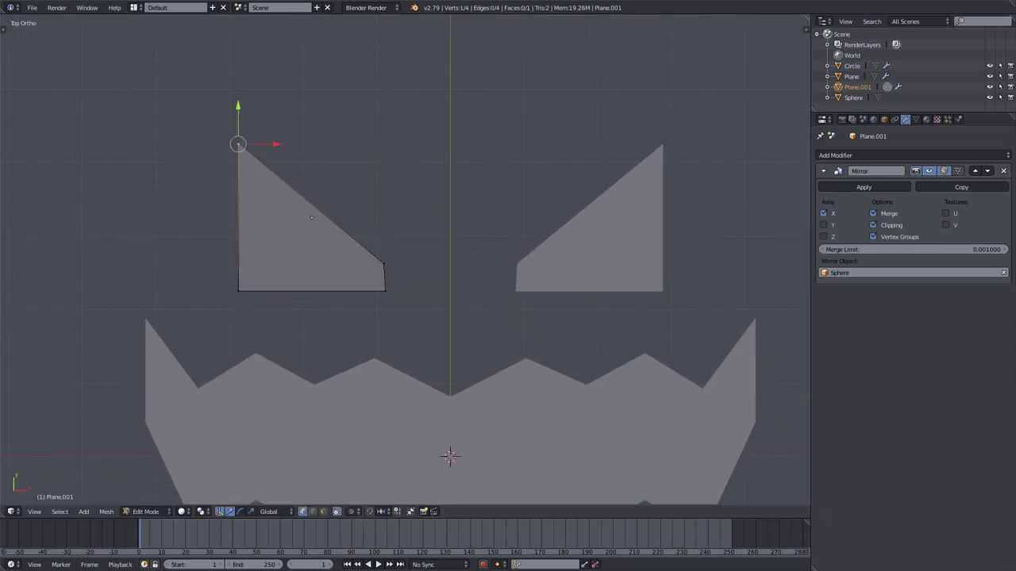
{"action": "key", "text": "g"}
{"action": "left_click", "coordinate": [201, 151]}
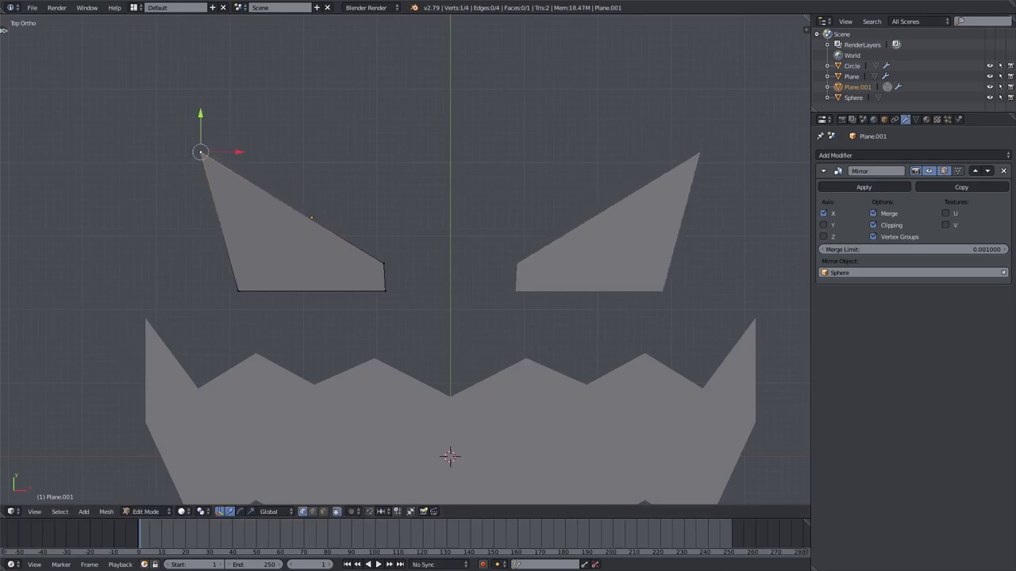
Subdivide the eye's outer edge once and pull the new middle vertex outward and slightly down to angle the outline
{"action": "left_click", "coordinate": [3, 29]}
{"action": "right_click", "coordinate": [309, 287], "text": "shift"}
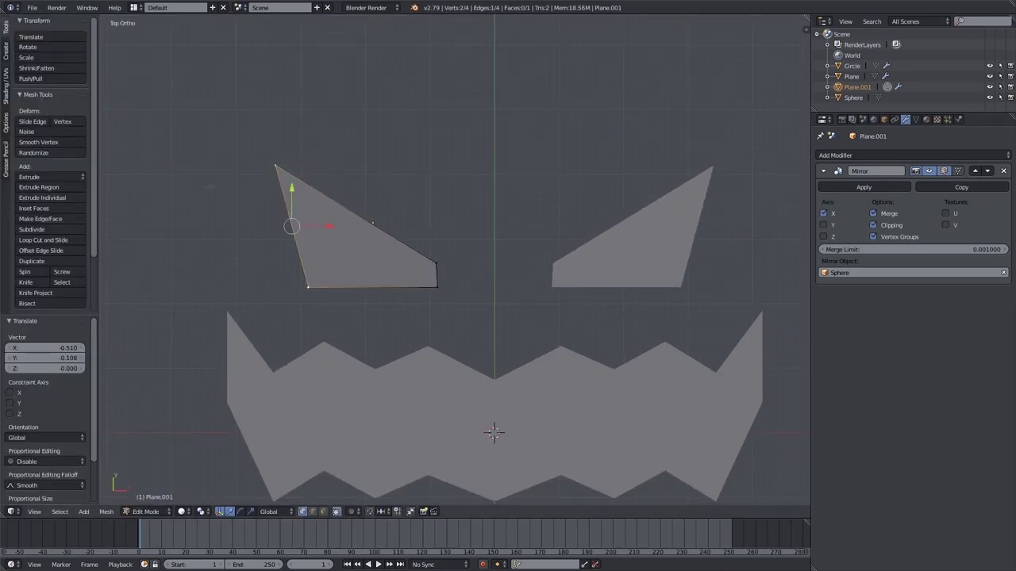
{"action": "left_click", "coordinate": [33, 230]}
{"action": "right_click", "coordinate": [291, 226]}
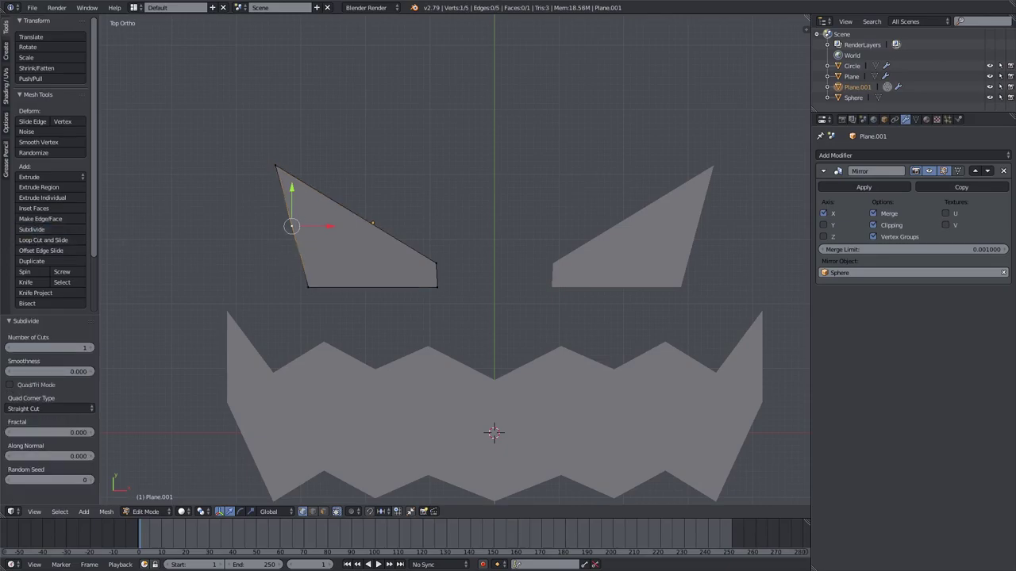
{"action": "key", "text": "g"}
{"action": "left_click", "coordinate": [299, 240]}
{"action": "right_click", "coordinate": [308, 287]}
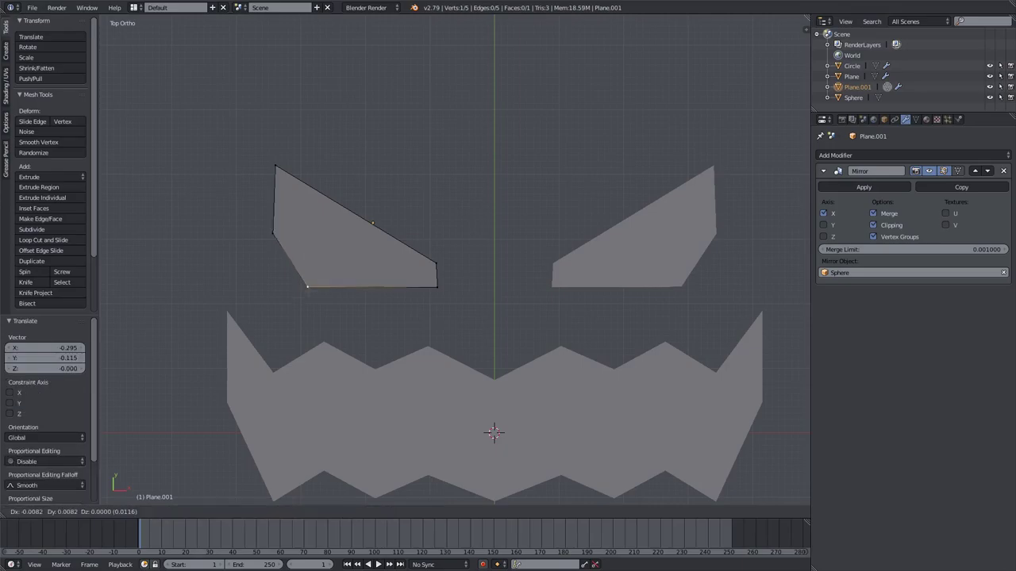
{"action": "right_click", "coordinate": [273, 233]}
{"action": "key", "text": "Tab"}
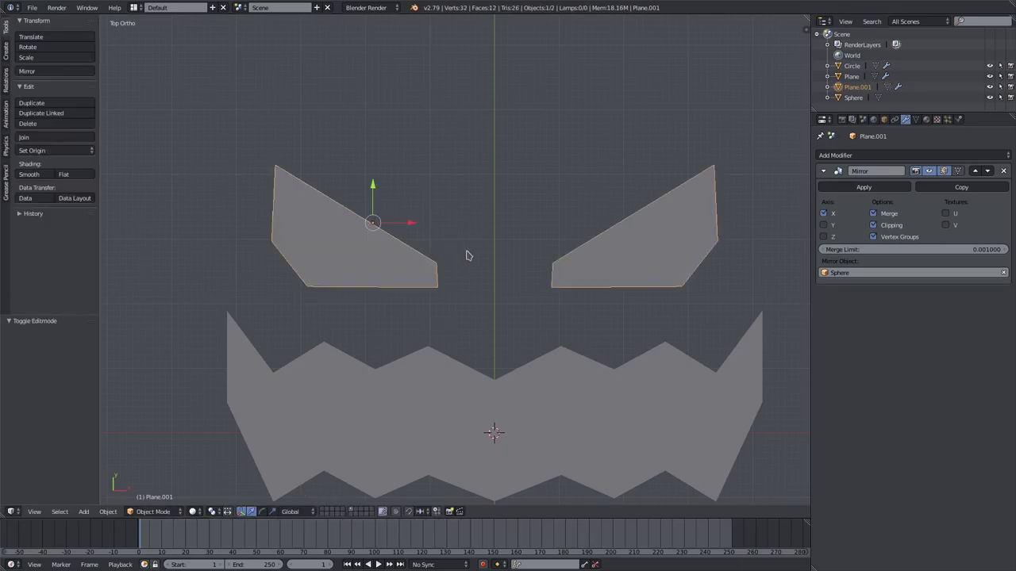
Rotate the eye object about -12.2° around Z and move it about 0.44 in X and -0.33 in Y toward the mouth
{"action": "key", "text": "r"}
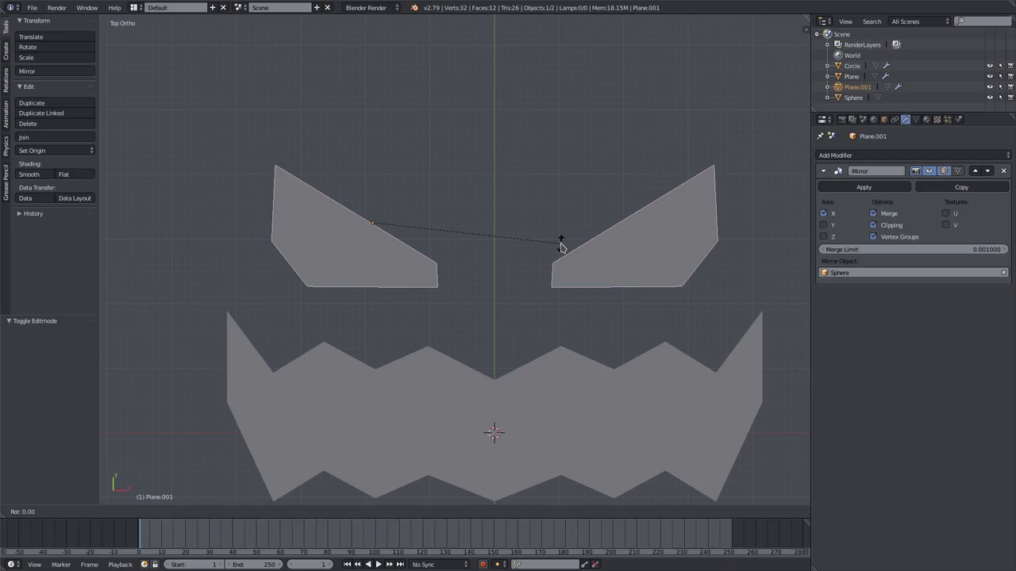
{"action": "left_click", "coordinate": [555, 289]}
{"action": "key", "text": "g"}
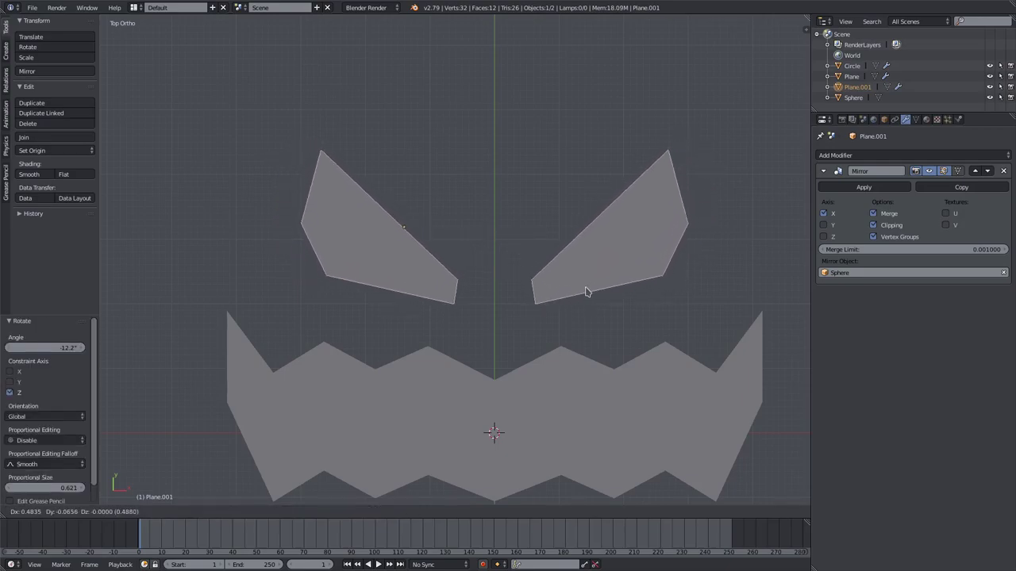
{"action": "left_click", "coordinate": [584, 309]}
Select the mouth object and try scaling it relative to the eyes
{"action": "scroll", "coordinate": [567, 350], "scroll_direction": "down", "scroll_amount": 5}
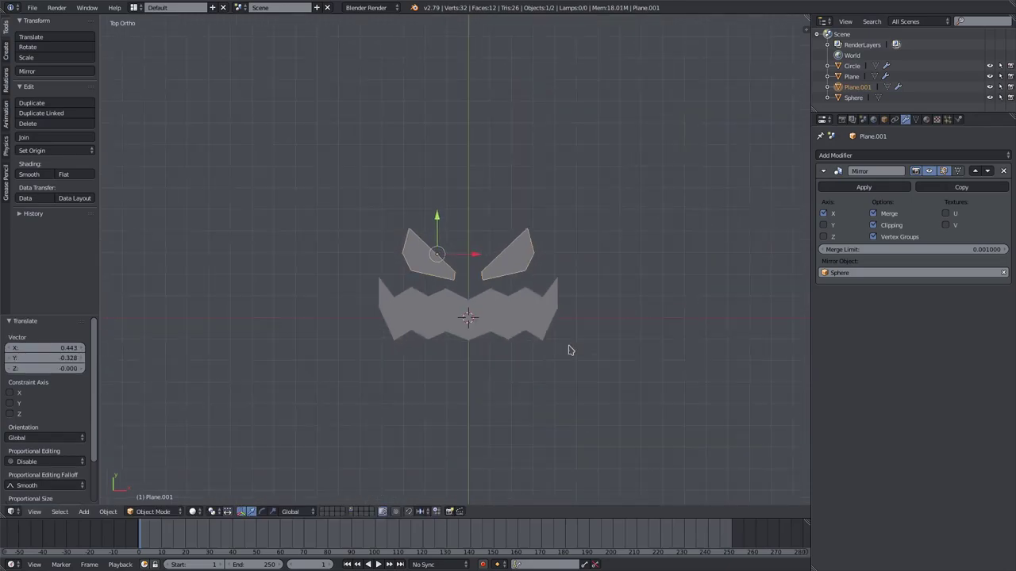
{"action": "scroll", "coordinate": [550, 334], "scroll_direction": "up", "scroll_amount": 2}
{"action": "right_click", "coordinate": [551, 334]}
{"action": "key", "text": "s"}
{"action": "left_click", "coordinate": [619, 340]}
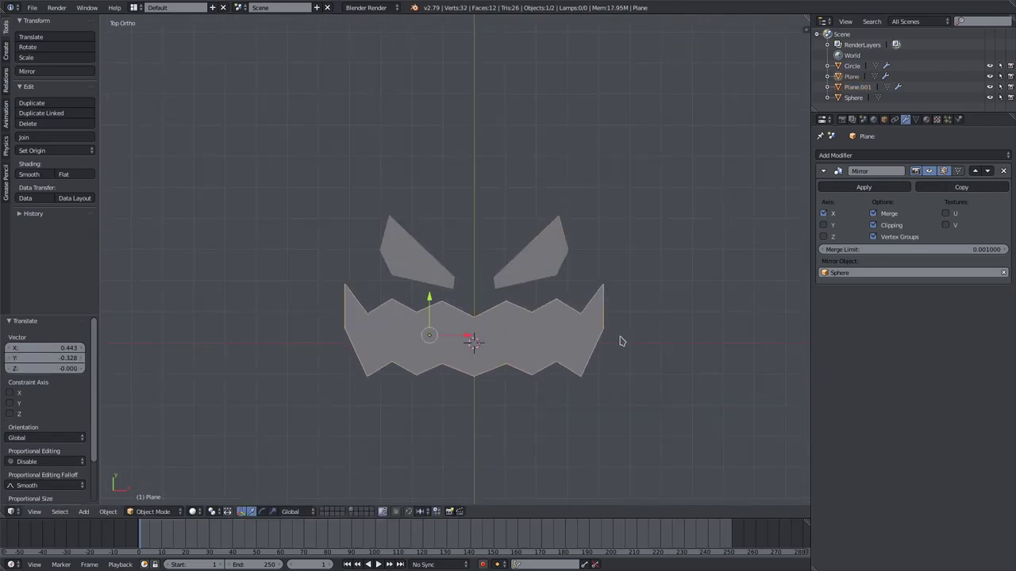
{"action": "scroll", "coordinate": [540, 351], "scroll_direction": "up", "scroll_amount": 3}
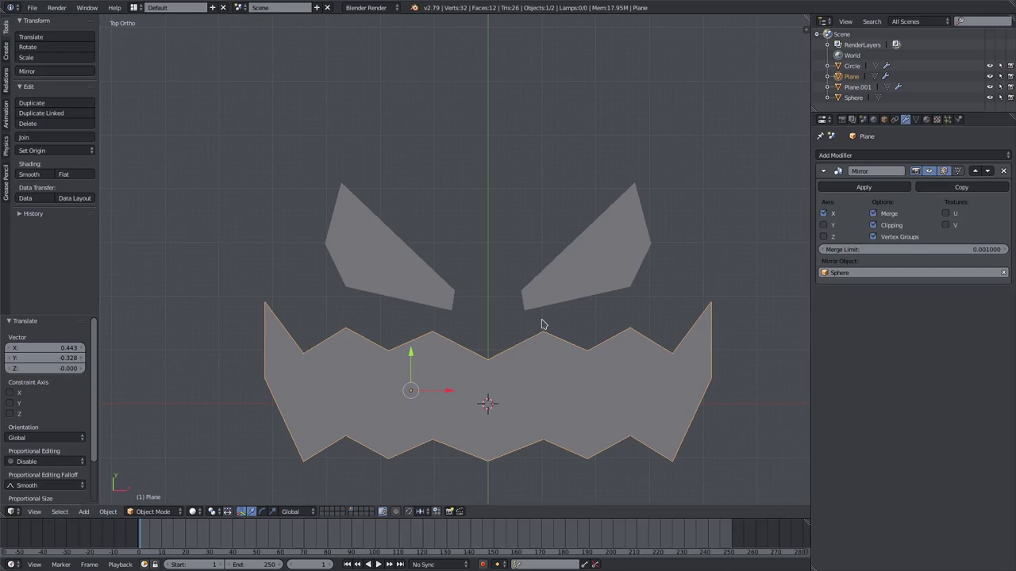
Apply the Mirror modifiers on the mouth object and the eye object
{"action": "left_click", "coordinate": [846, 191]}
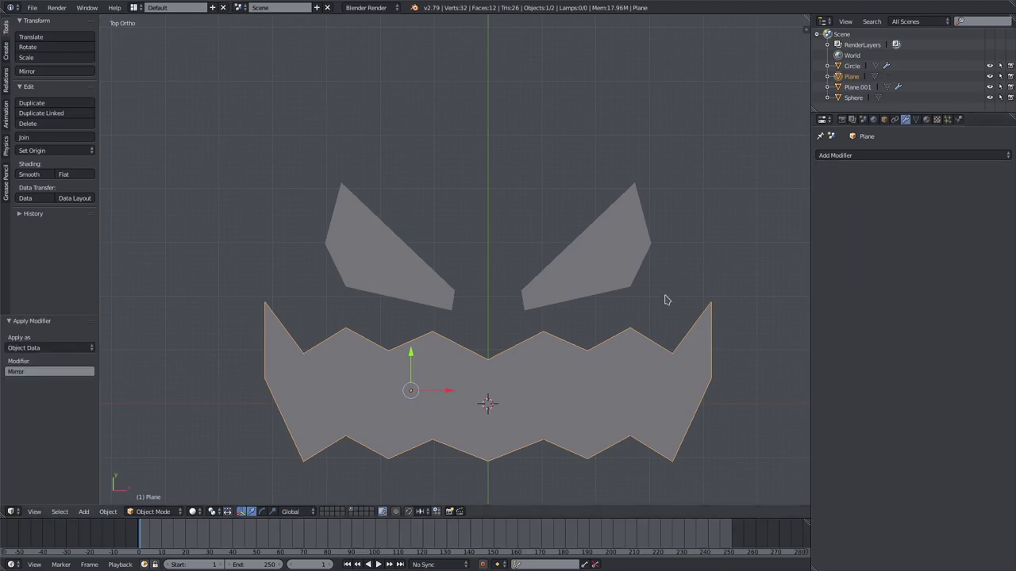
{"action": "right_click", "coordinate": [376, 237]}
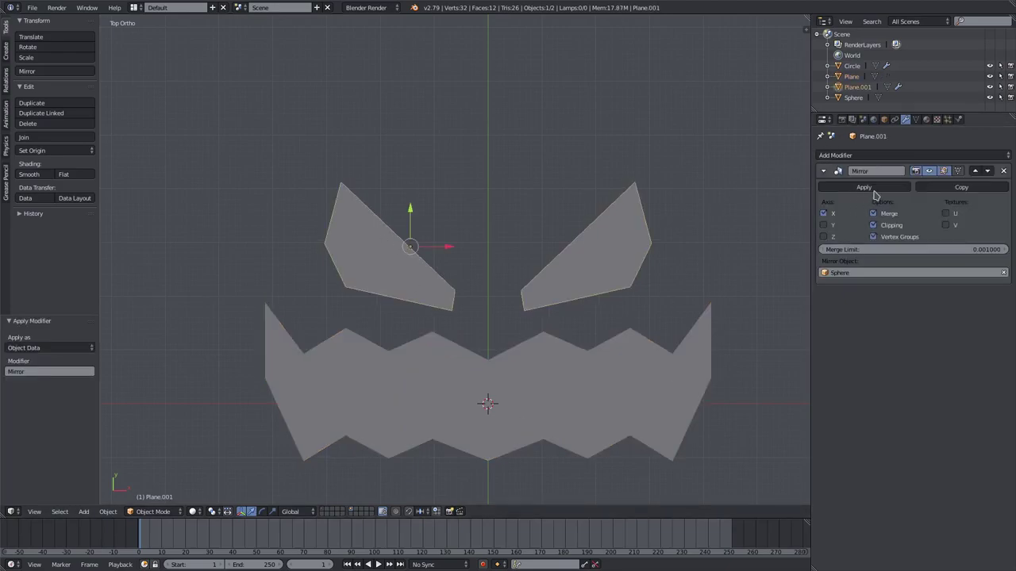
{"action": "left_click", "coordinate": [865, 188]}
Set the mouth object's origin to its geometry
{"action": "right_click", "coordinate": [487, 402]}
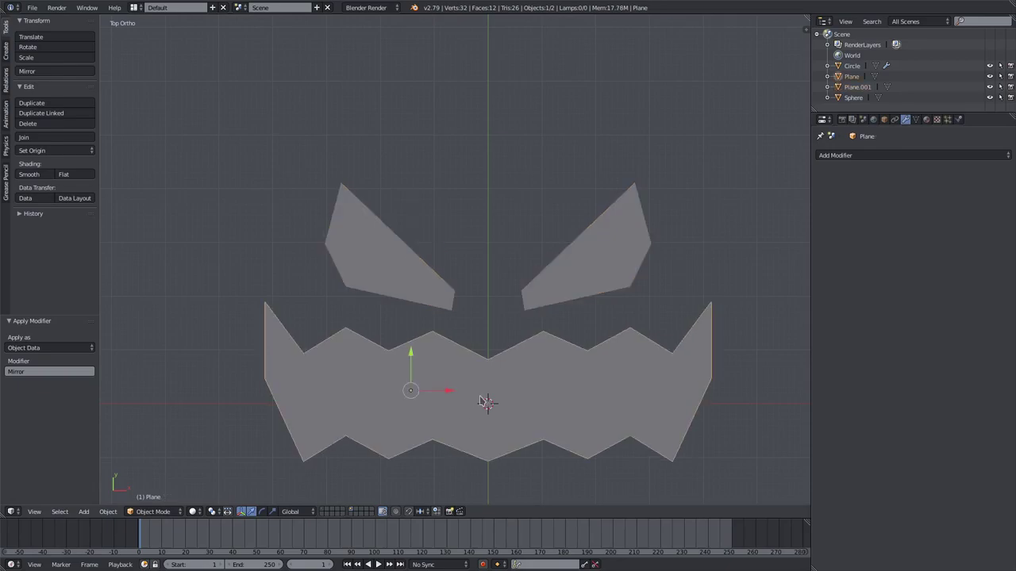
{"action": "key", "text": "shift+ctrl+alt+c"}
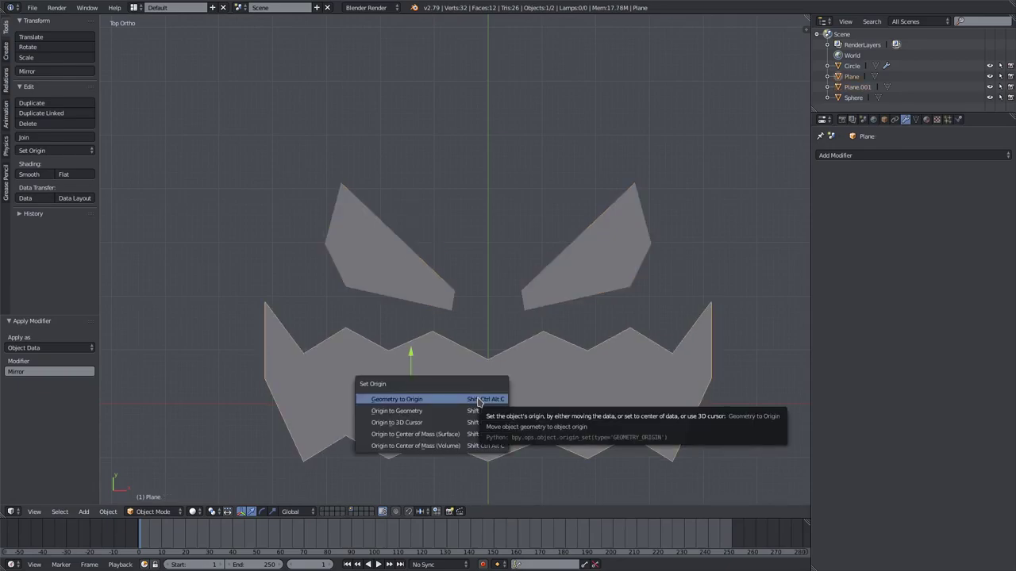
{"action": "left_click", "coordinate": [419, 412]}
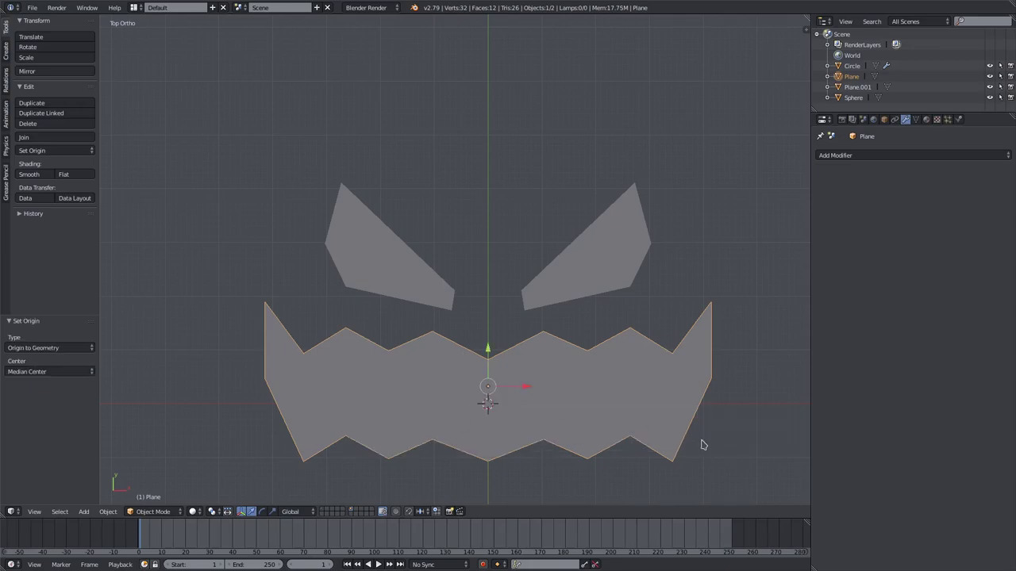
Scale the mouth to about 0.849 and move it about 0.344 along Y toward the eyes
{"action": "key", "text": "s"}
{"action": "left_click", "coordinate": [644, 450]}
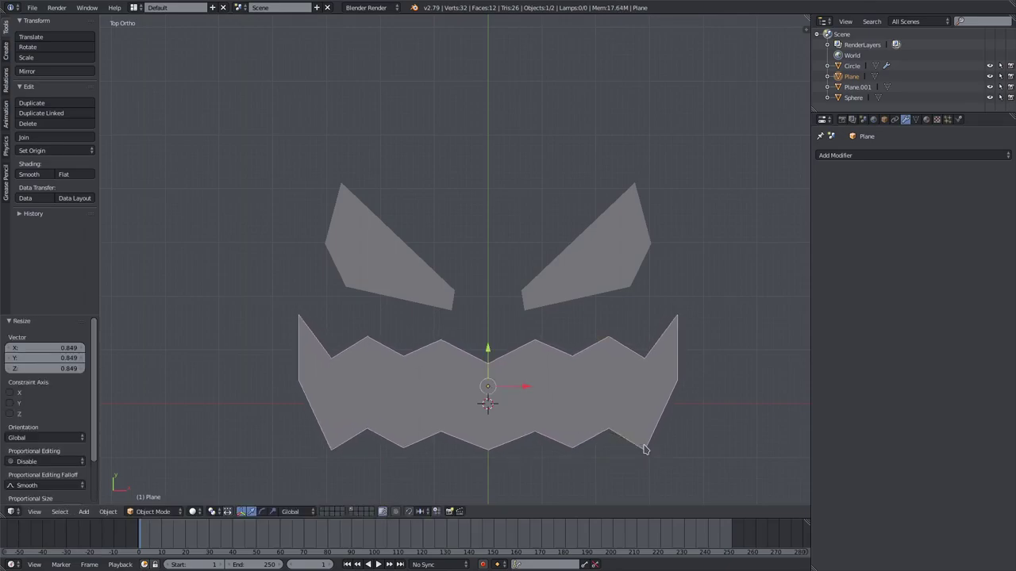
{"action": "key", "text": "g"}
{"action": "key", "text": "z"}
{"action": "key", "text": "y"}
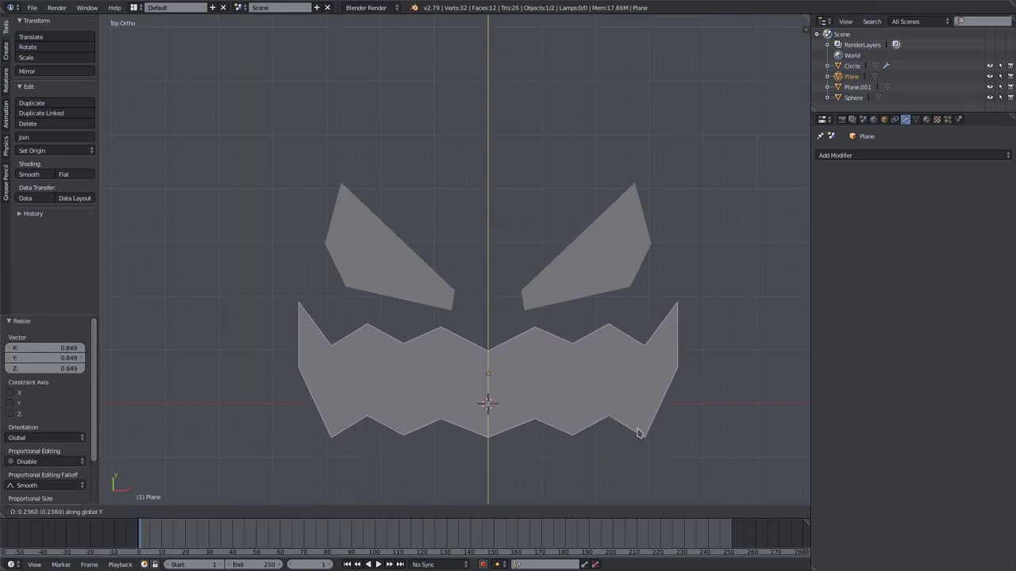
{"action": "left_click", "coordinate": [641, 427]}
Set the eye object's origin to its geometry
{"action": "right_click", "coordinate": [416, 305]}
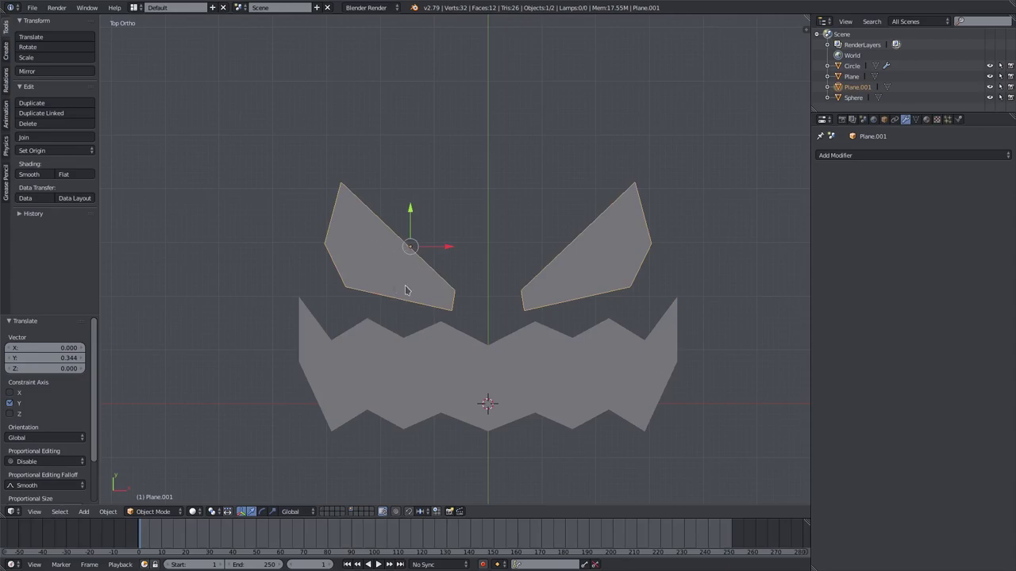
{"action": "key", "text": "ctrl+shift+alt+c"}
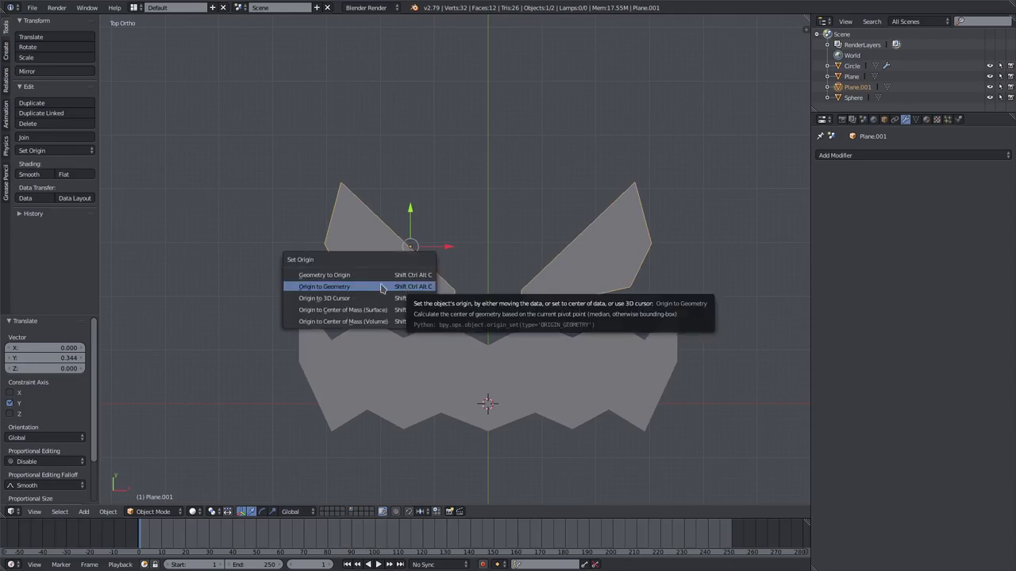
{"action": "left_click", "coordinate": [383, 287]}
Scale the pair of eyes down to about 0.95 and rescale it by about 1.04
{"action": "key", "text": "s"}
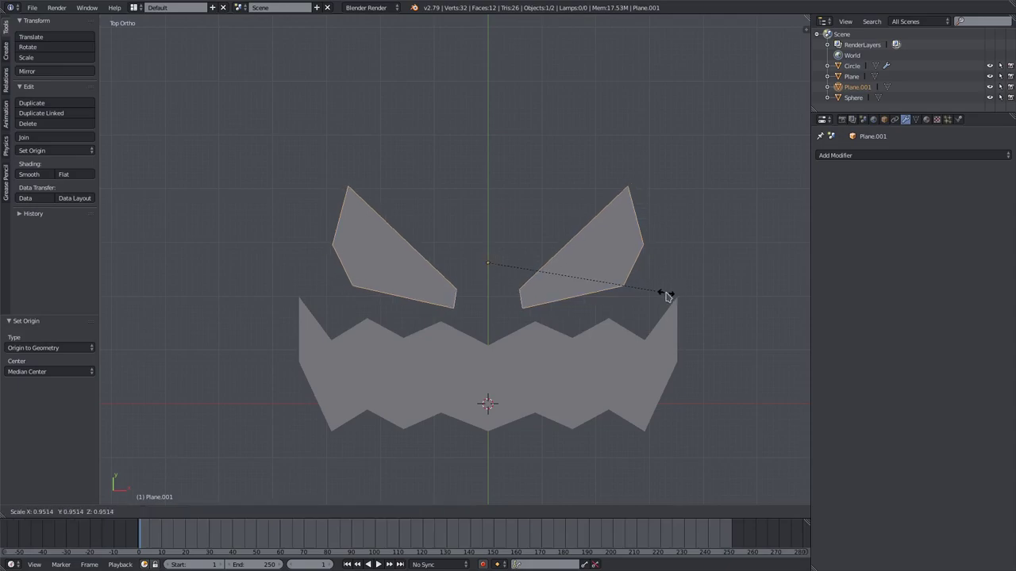
{"action": "left_click", "coordinate": [667, 296]}
{"action": "key", "text": "g"}
{"action": "key", "text": "z"}
{"action": "key", "text": "s"}
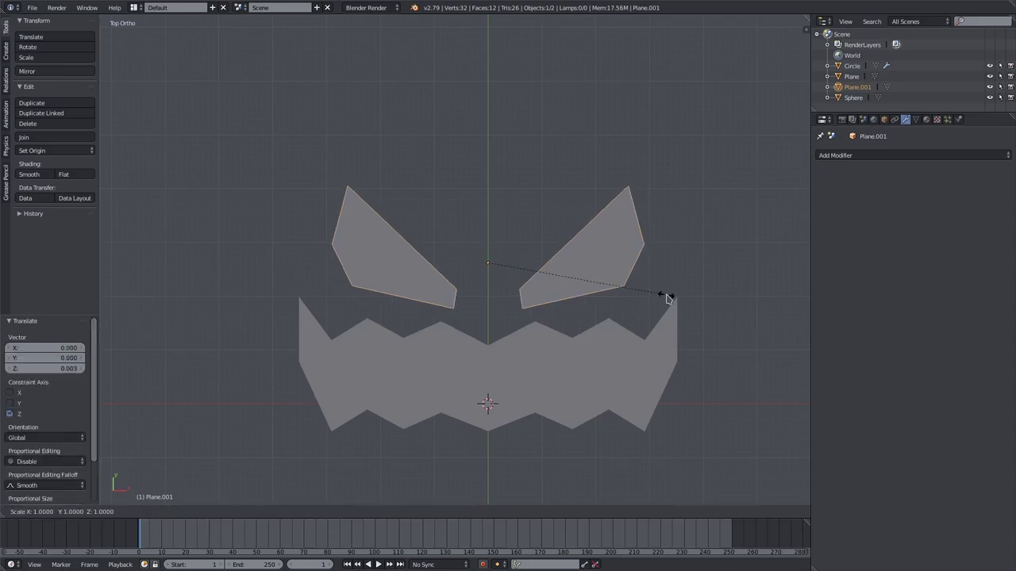
{"action": "left_click", "coordinate": [672, 295]}
Join the eyes and the mouth into one object and set its origin to geometry
{"action": "mouse_move", "coordinate": [676, 294]}
{"action": "middle_mouse_down"}
{"action": "mouse_move", "coordinate": [684, 236]}
{"action": "mouse_move", "coordinate": [707, 222]}
{"action": "mouse_move", "coordinate": [696, 265]}
{"action": "mouse_move", "coordinate": [662, 306]}
{"action": "middle_mouse_up"}
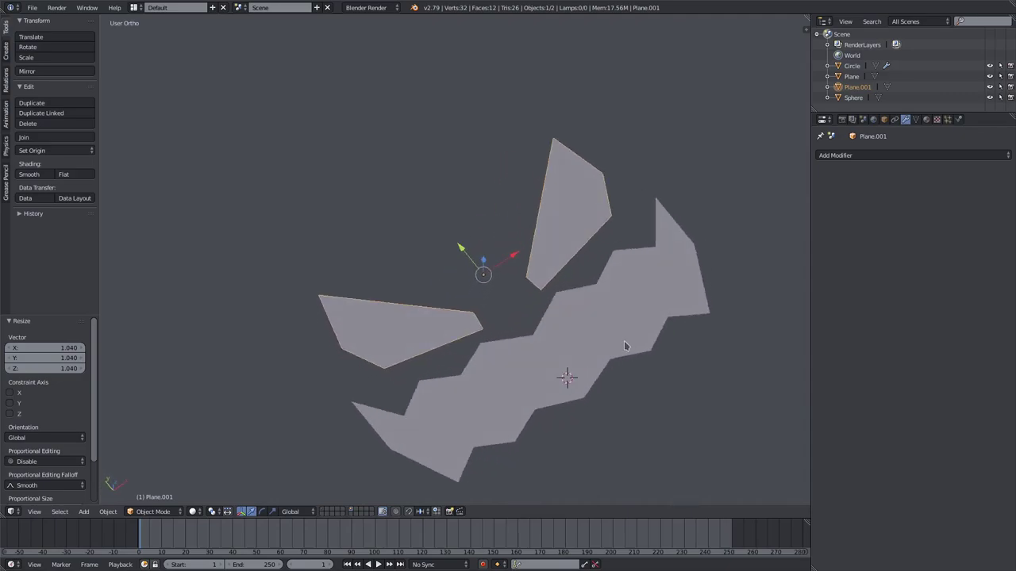
{"action": "right_click", "coordinate": [588, 347], "text": "shift"}
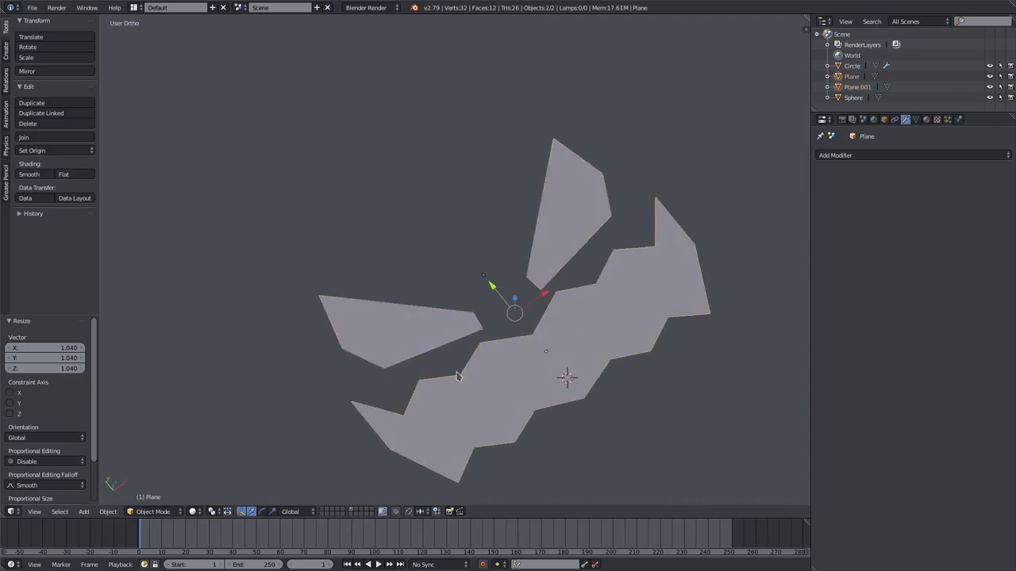
{"action": "left_click", "coordinate": [69, 139]}
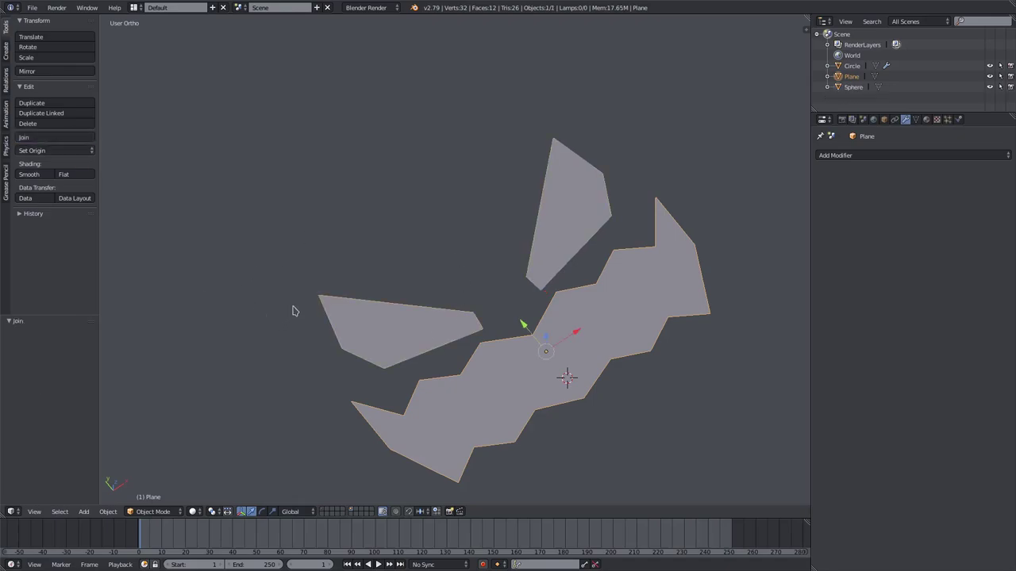
{"action": "key", "text": "ctrl+shift+alt+c"}
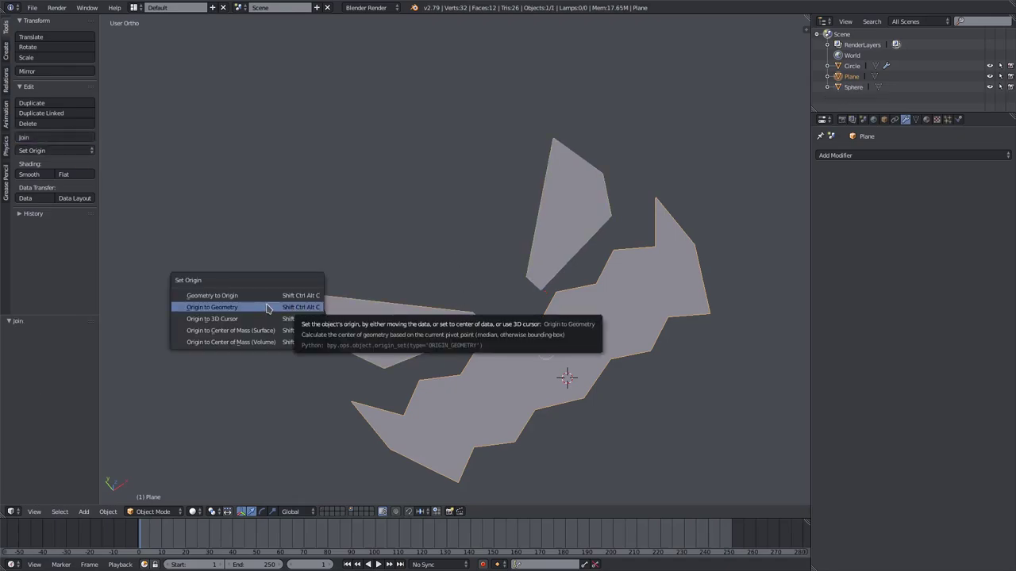
{"action": "left_click", "coordinate": [267, 308]}
Extrude all faces of the joined face object about 1.94 along the global Z axis in Edit Mode
{"action": "middle_click_drag", "start_coordinate": [671, 332], "coordinate": [555, 333]}
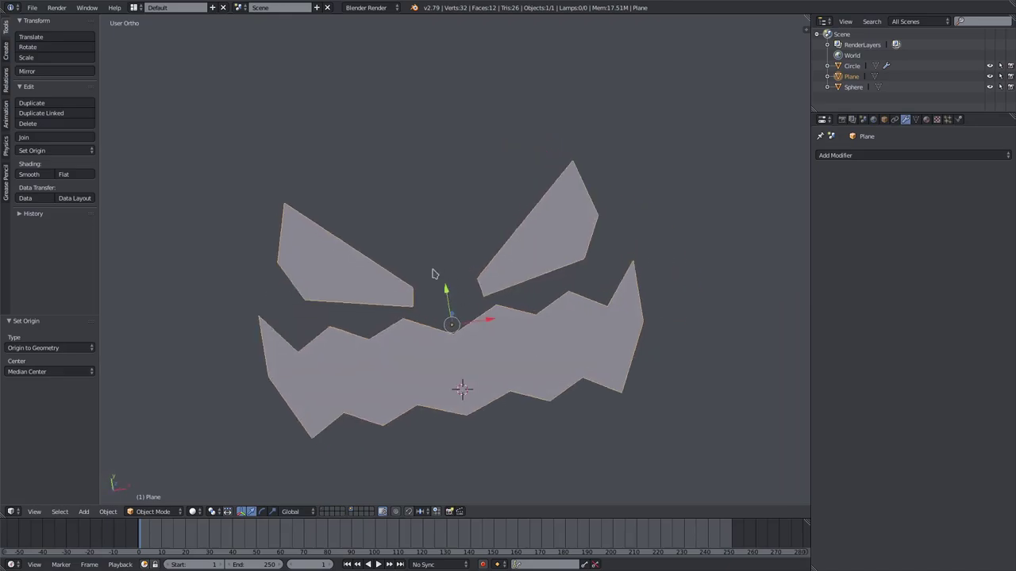
{"action": "middle_click_drag", "start_coordinate": [674, 231], "coordinate": [611, 237]}
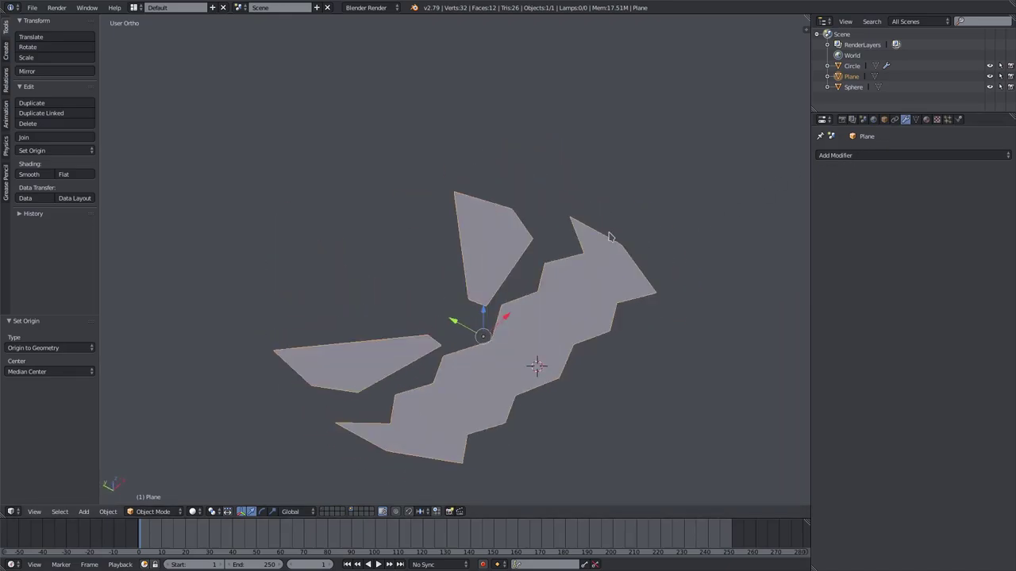
{"action": "key", "text": "Tab"}
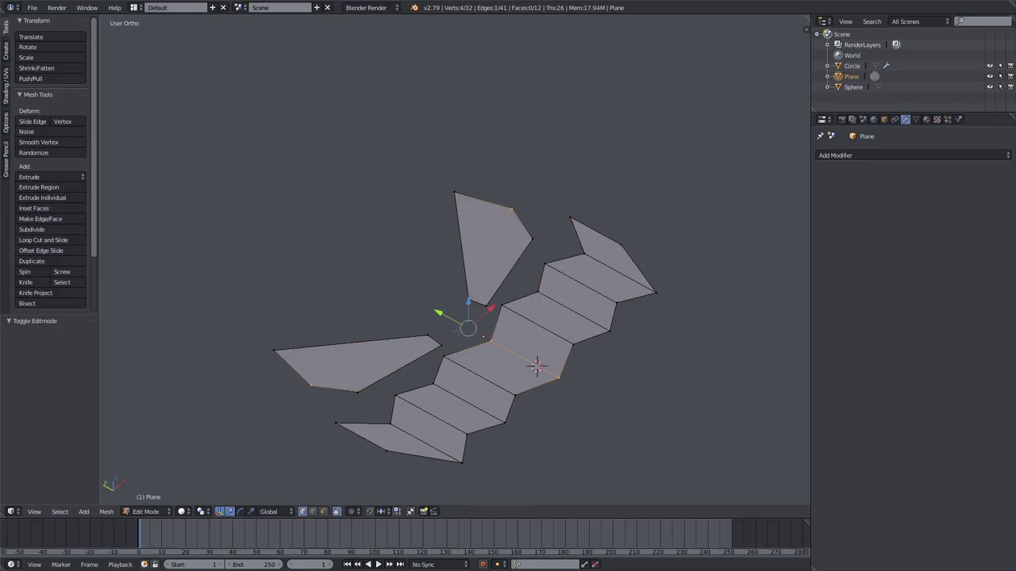
{"action": "key", "text": "a"}
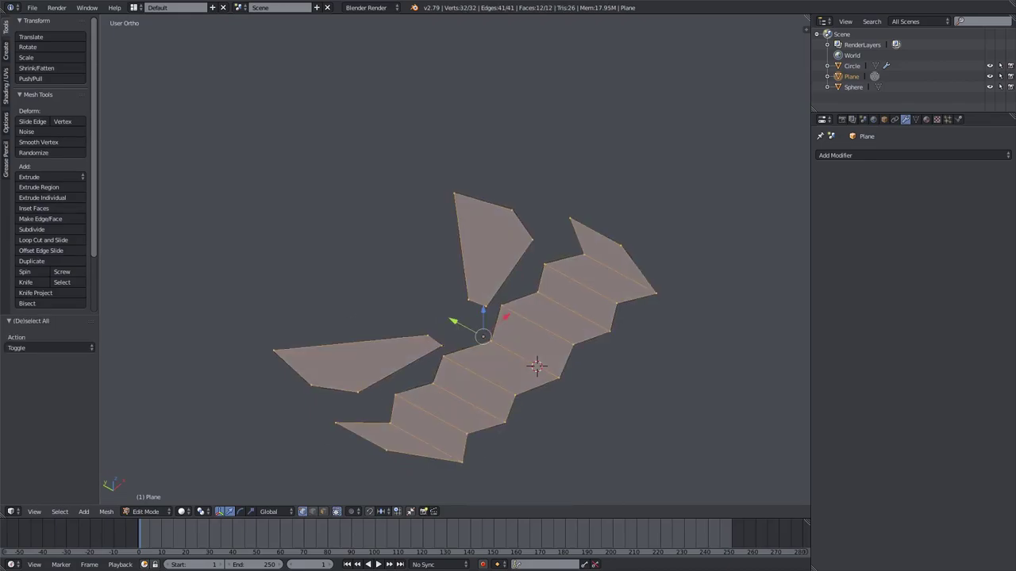
{"action": "middle_click_drag", "start_coordinate": [537, 365], "coordinate": [538, 353]}
{"action": "key", "text": "e"}
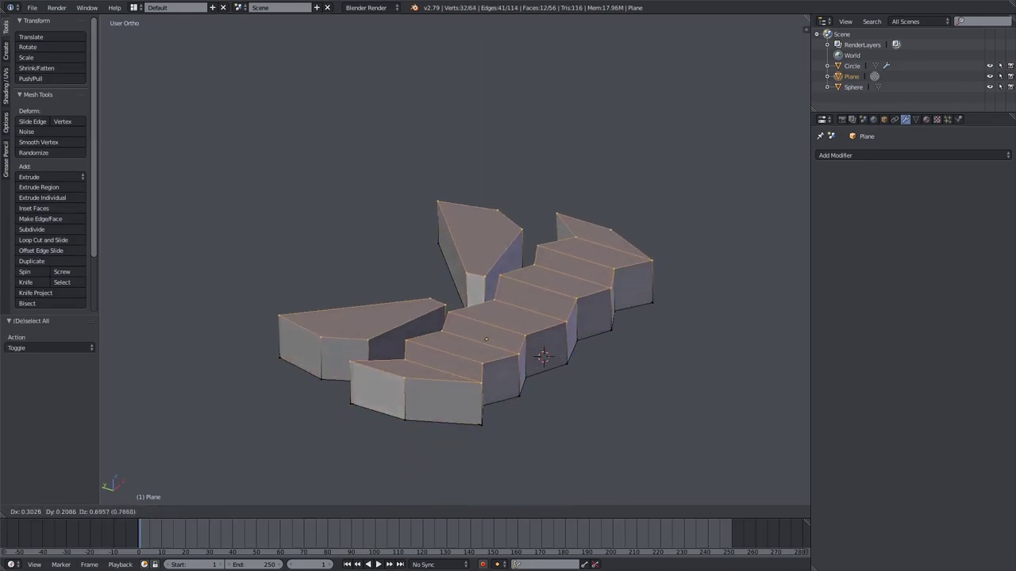
{"action": "key", "text": "z"}
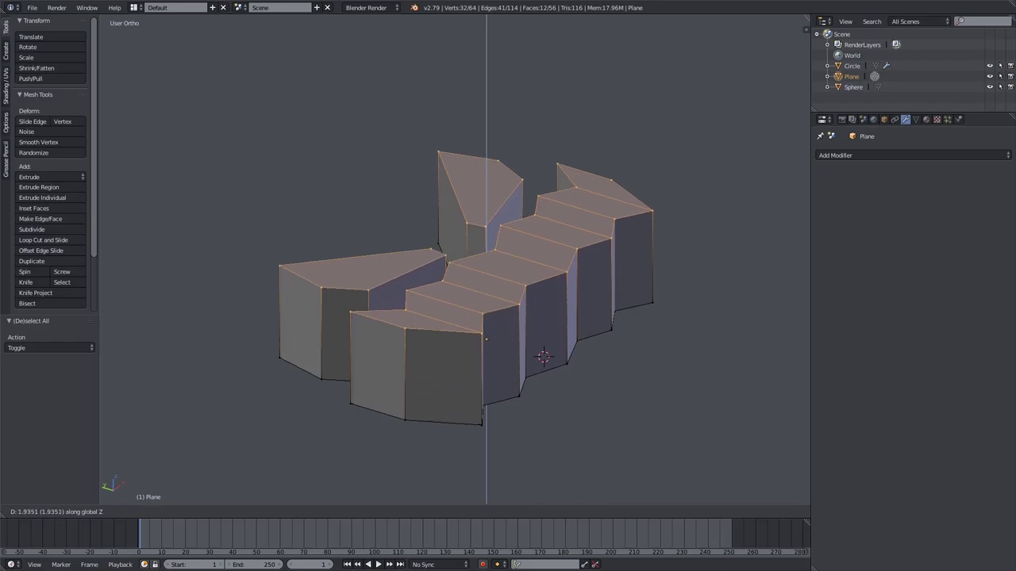
{"action": "left_click", "coordinate": [549, 239]}
{"action": "key", "text": "Tab"}
Move the extruded face to the first layer and display that layer with the pumpkin
{"action": "scroll", "coordinate": [561, 246], "scroll_direction": "down", "scroll_amount": 4}
{"action": "middle_click_drag", "start_coordinate": [561, 246], "coordinate": [550, 289]}
{"action": "key", "text": "m"}
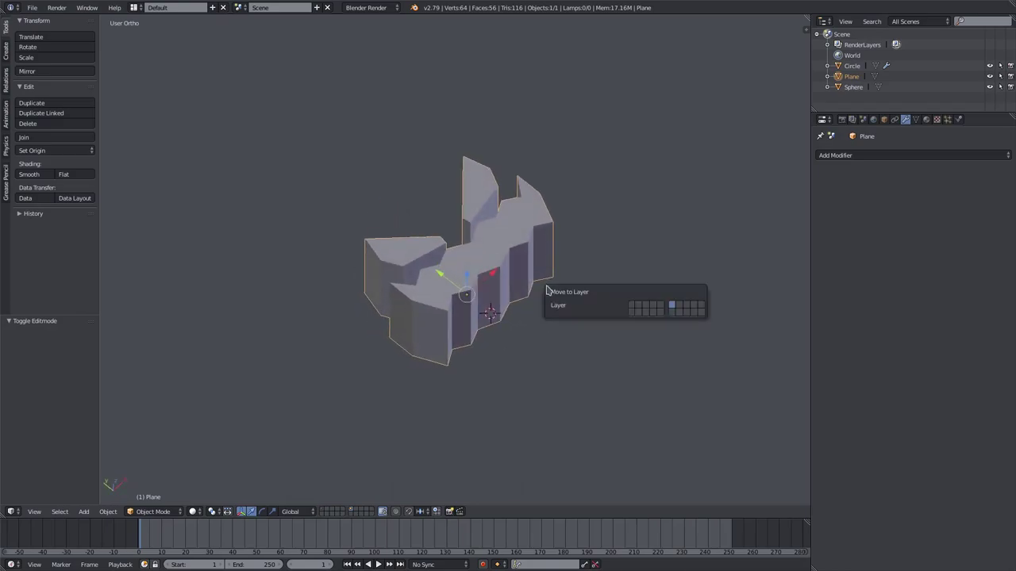
{"action": "left_click", "coordinate": [634, 309]}
{"action": "left_click", "coordinate": [323, 512]}
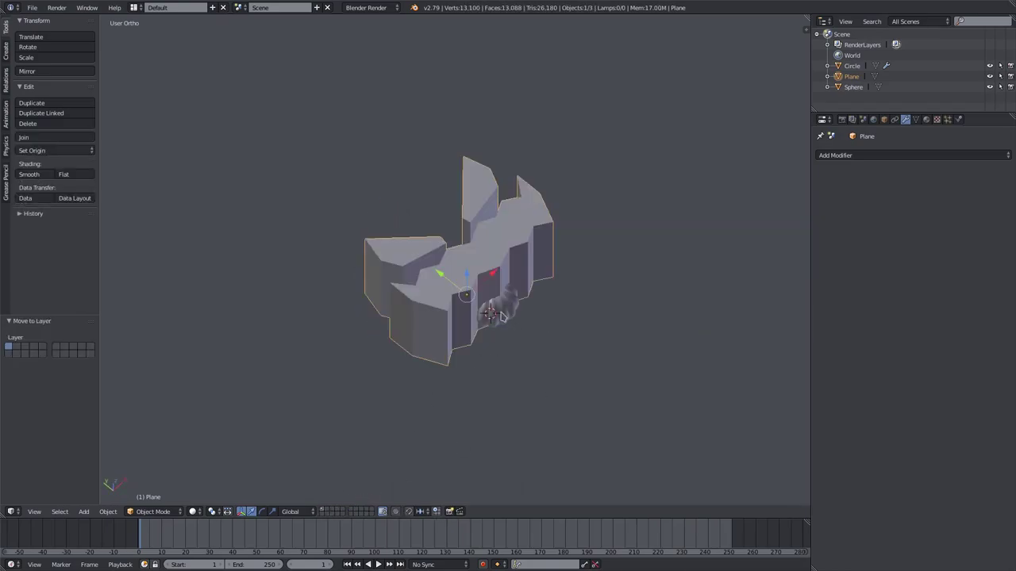
Scale the face down, place it in front of the pumpkin and raise it about 0.53 along Z
{"action": "scroll", "coordinate": [505, 297], "scroll_direction": "up", "scroll_amount": 3}
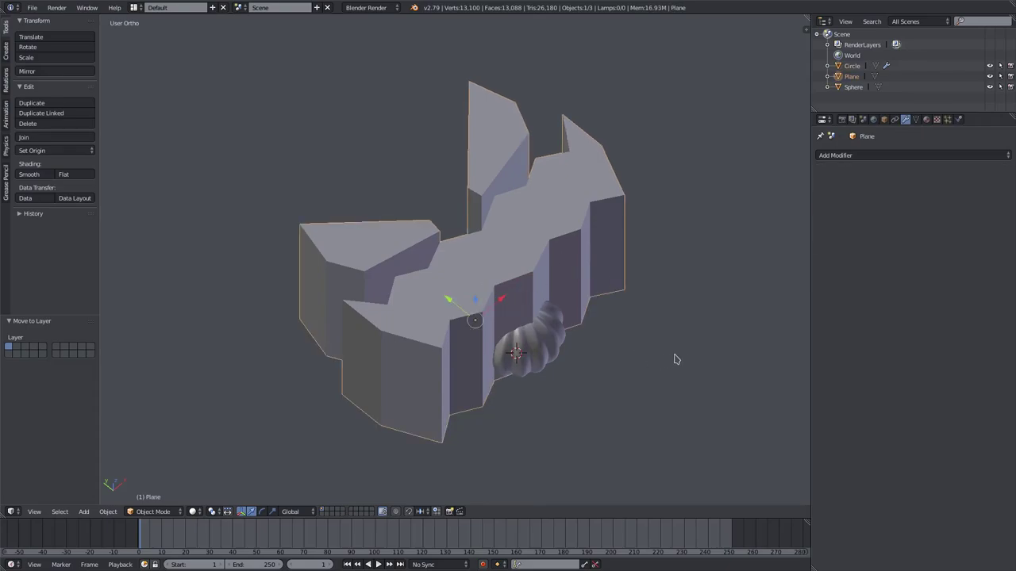
{"action": "key", "text": "s"}
{"action": "left_click", "coordinate": [533, 321]}
{"action": "left_click_drag", "start_coordinate": [456, 304], "coordinate": [540, 368]}
{"action": "middle_click_drag", "start_coordinate": [540, 367], "coordinate": [597, 295]}
{"action": "left_click_drag", "start_coordinate": [603, 304], "coordinate": [605, 299]}
{"action": "key", "text": "z"}
{"action": "left_click", "coordinate": [611, 290]}
Rotate the face object 90° around the X axis
{"action": "type", "text": "rx"}
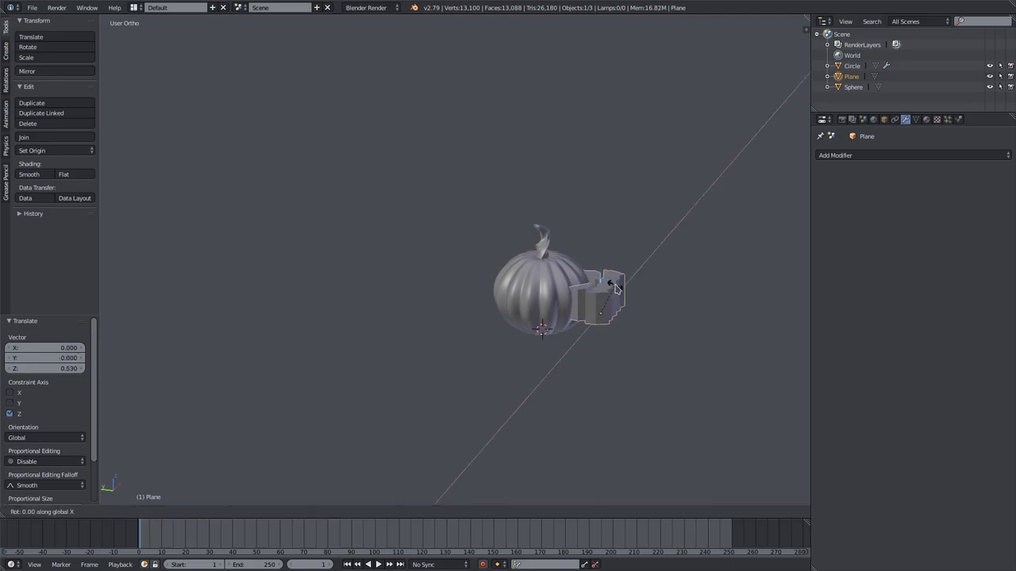
{"action": "type", "text": "90"}
{"action": "key", "text": "Return"}
Enlarge the face to fit the pumpkin's front and raise it about 0.199 along Z
{"action": "scroll", "coordinate": [651, 343], "scroll_direction": "up", "scroll_amount": 2}
{"action": "middle_click_drag", "start_coordinate": [662, 341], "coordinate": [610, 333]}
{"action": "scroll", "coordinate": [487, 342], "scroll_direction": "up", "scroll_amount": 2}
{"action": "key", "text": "s"}
{"action": "left_click", "coordinate": [713, 355]}
{"action": "left_click_drag", "start_coordinate": [613, 334], "coordinate": [566, 281]}
{"action": "left_click", "coordinate": [563, 291]}
Lengthen the face object along Y and shift it about 0.366 along Y so it cuts through the pumpkin's front wall
{"action": "middle_click_drag", "start_coordinate": [603, 301], "coordinate": [428, 300]}
{"action": "scroll", "coordinate": [532, 293], "scroll_direction": "up", "scroll_amount": 5}
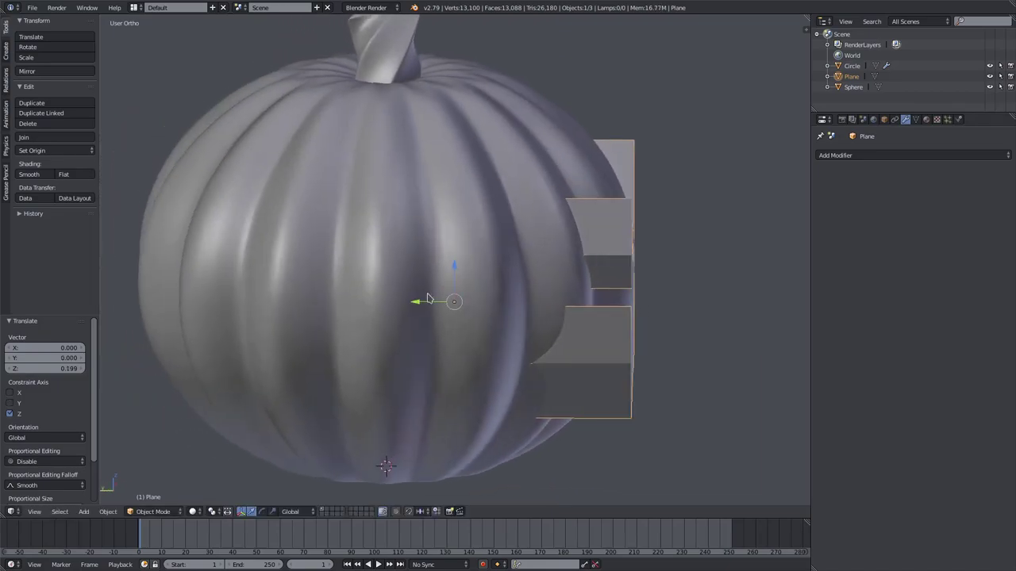
{"action": "scroll", "coordinate": [586, 370], "scroll_direction": "down", "scroll_amount": 4}
{"action": "key", "text": "g"}
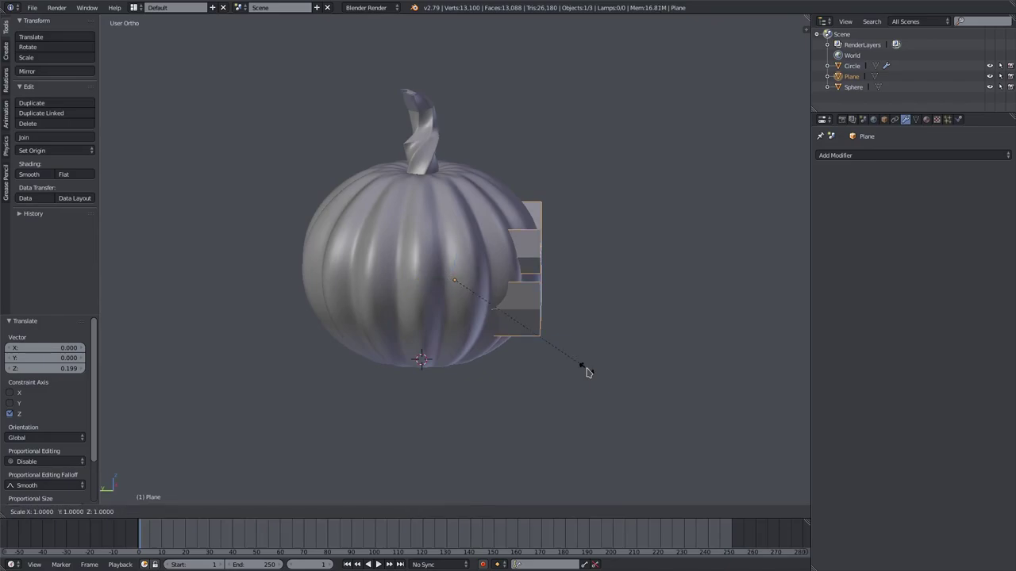
{"action": "key", "text": "y"}
{"action": "left_click", "coordinate": [754, 368]}
Add a Solidify modifier to the pumpkin body
{"action": "scroll", "coordinate": [421, 252], "scroll_direction": "up", "scroll_amount": 3}
{"action": "right_click", "coordinate": [460, 180]}
{"action": "left_click", "coordinate": [853, 157]}
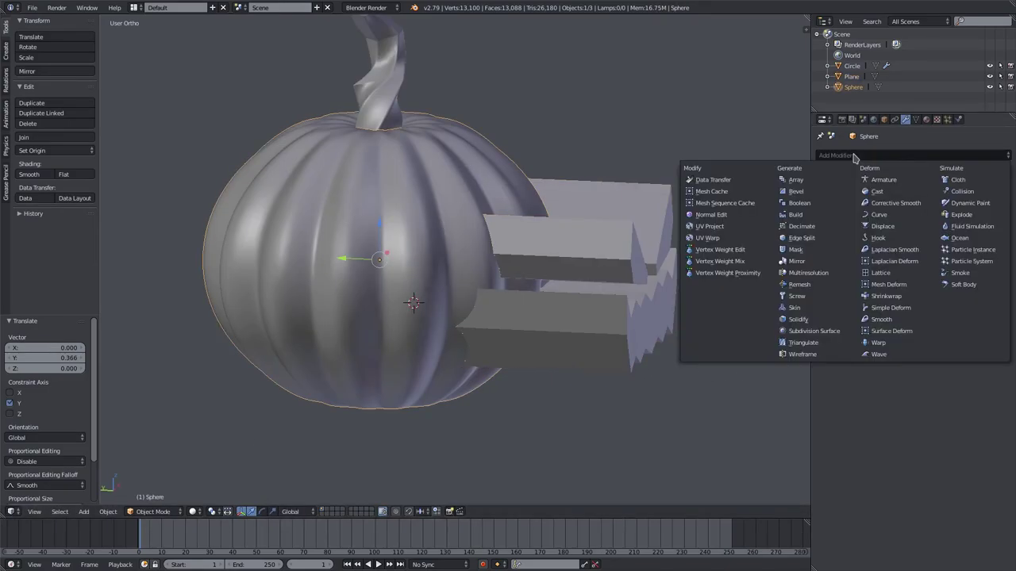
{"action": "left_click", "coordinate": [806, 321]}
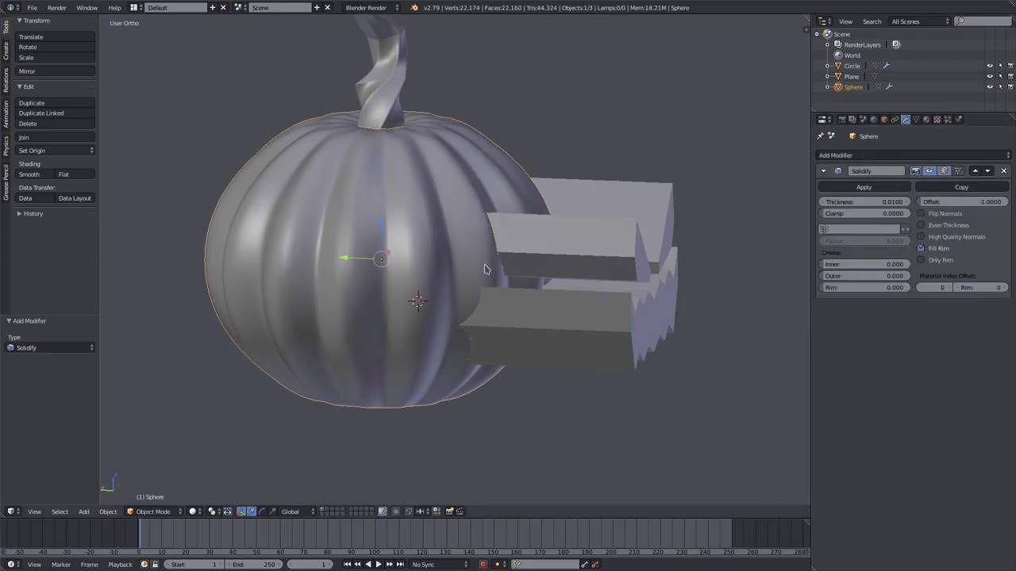
Switch the viewport to wireframe shading and set the pumpkin's Solidify thickness to 0.095
{"action": "middle_click_drag", "start_coordinate": [484, 270], "coordinate": [258, 431]}
{"action": "left_click", "coordinate": [195, 511]}
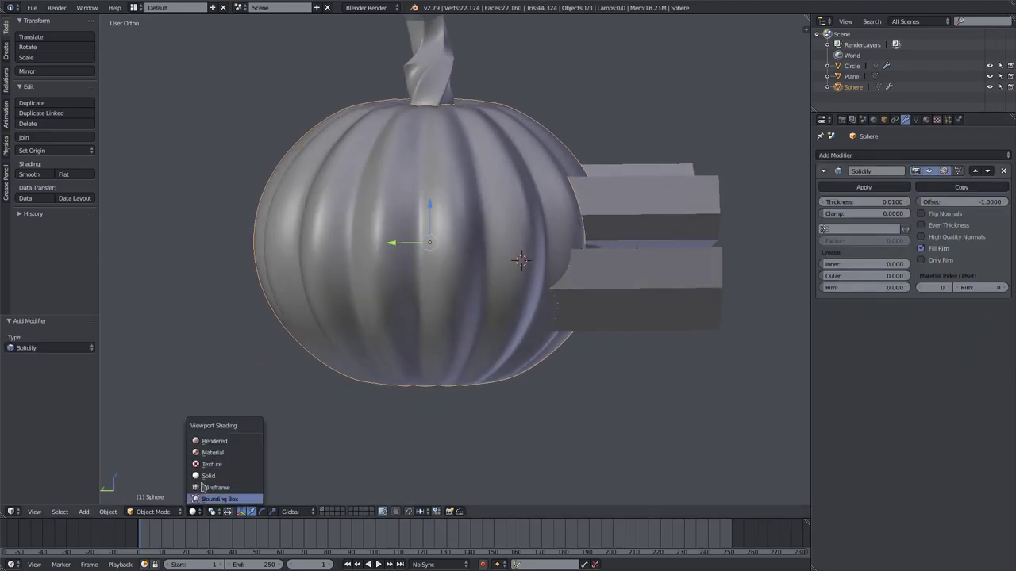
{"action": "left_click", "coordinate": [234, 441]}
{"action": "left_click_drag", "start_coordinate": [863, 202], "coordinate": [882, 202]}
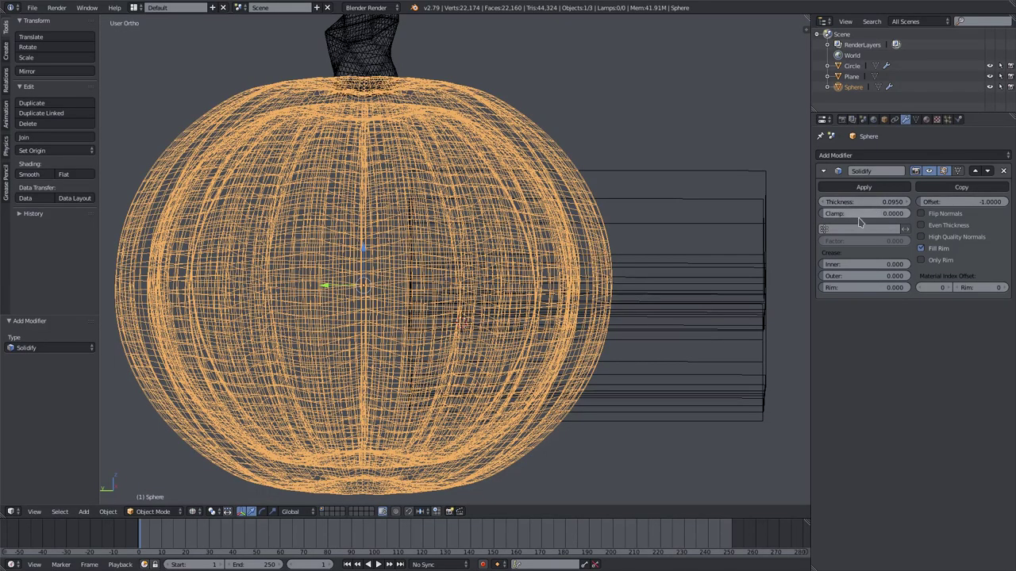
Apply the pumpkin's Solidify modifier and return the viewport to solid shading
{"action": "scroll", "coordinate": [593, 357], "scroll_direction": "down", "scroll_amount": 2}
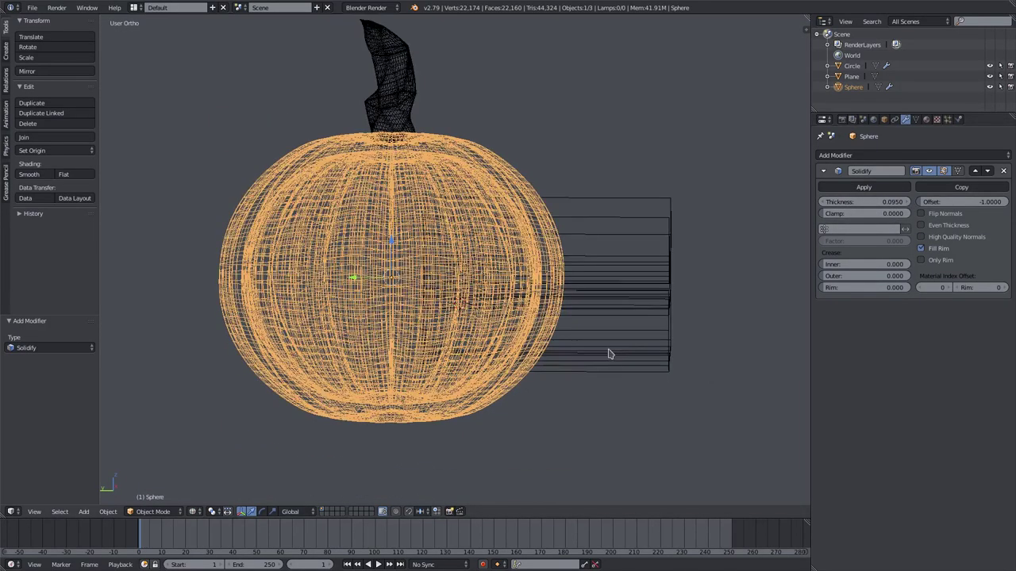
{"action": "left_click", "coordinate": [873, 187]}
{"action": "middle_click_drag", "start_coordinate": [586, 306], "coordinate": [567, 311]}
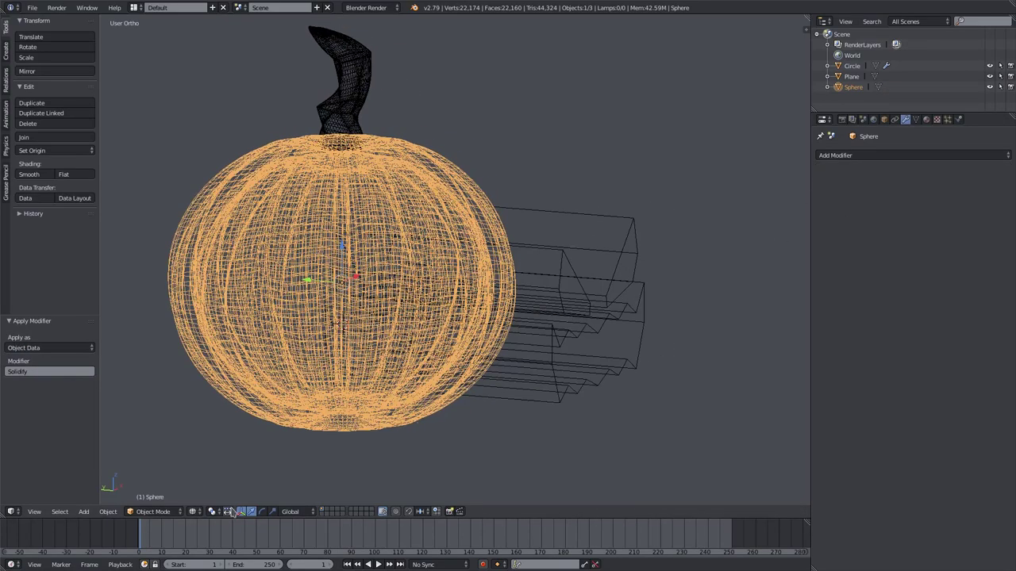
{"action": "left_click", "coordinate": [193, 512]}
{"action": "left_click", "coordinate": [218, 475]}
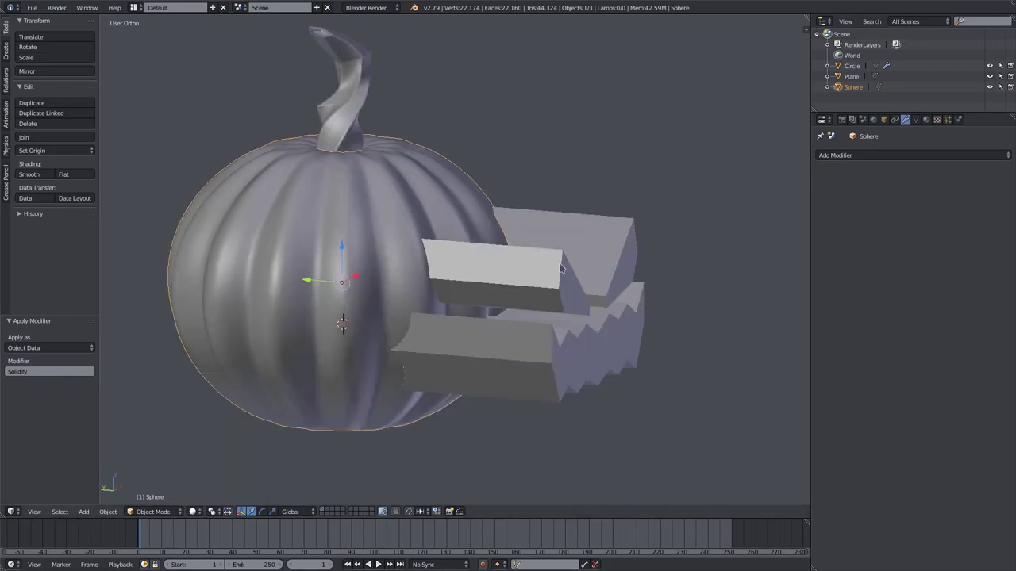
Add a Boolean modifier to the pumpkin and open its target object choices
{"action": "left_click", "coordinate": [843, 157]}
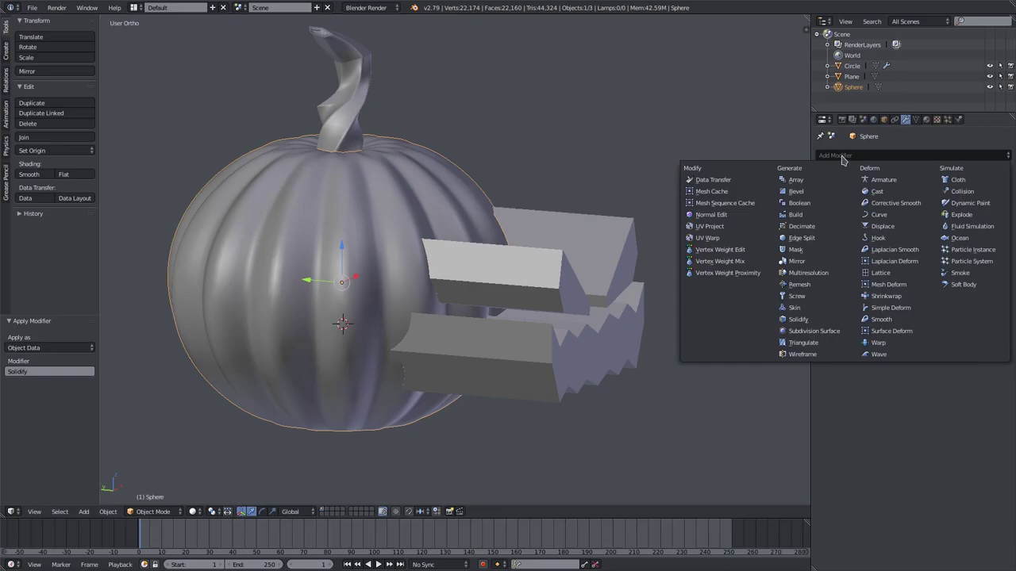
{"action": "left_click", "coordinate": [822, 205]}
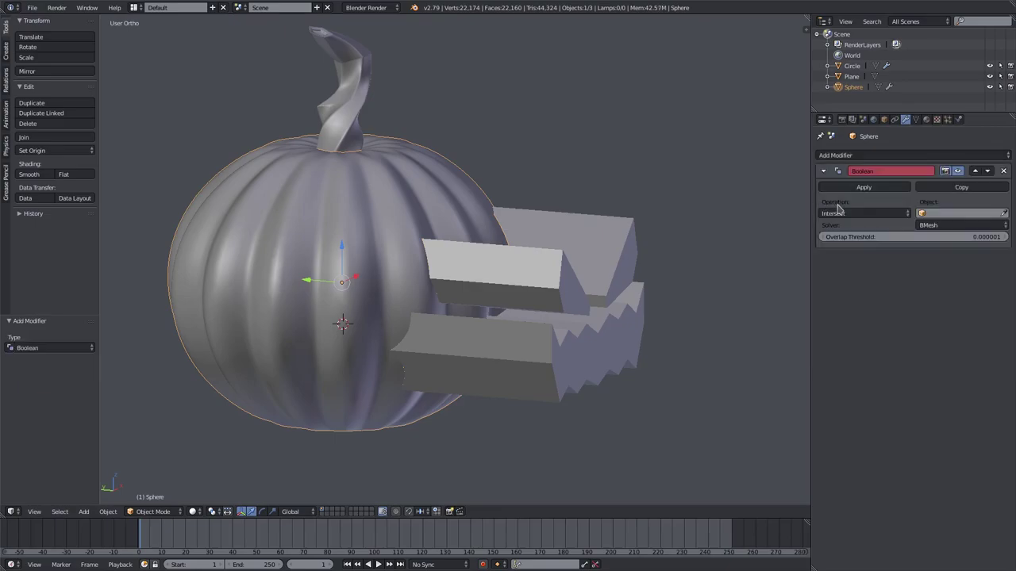
{"action": "left_click", "coordinate": [934, 214]}
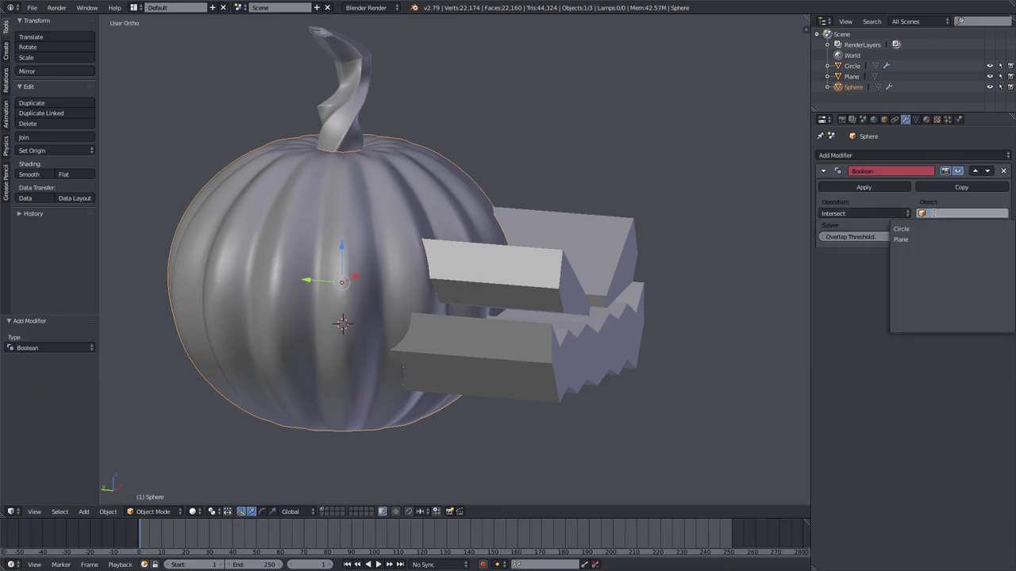
Rename the extruded face object as jack face
{"action": "right_click", "coordinate": [593, 300]}
{"action": "left_click", "coordinate": [884, 120]}
{"action": "left_click", "coordinate": [840, 157]}
{"action": "type", "text": "jack face"}
{"action": "key", "text": "Return"}
Add a Decimate modifier above the pumpkin's Boolean modifier and remove the Boolean
{"action": "right_click", "coordinate": [379, 242]}
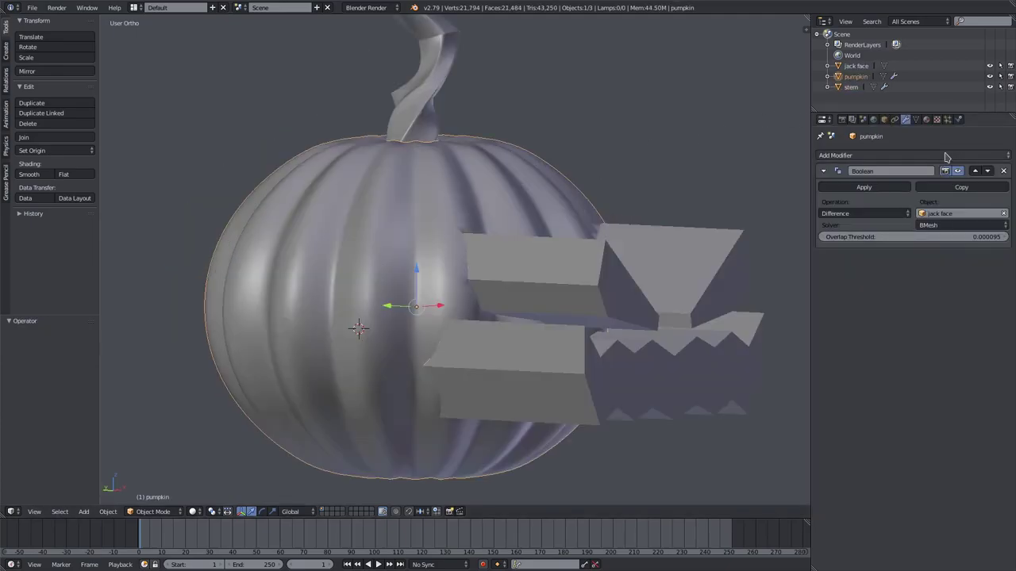
{"action": "left_click", "coordinate": [936, 155]}
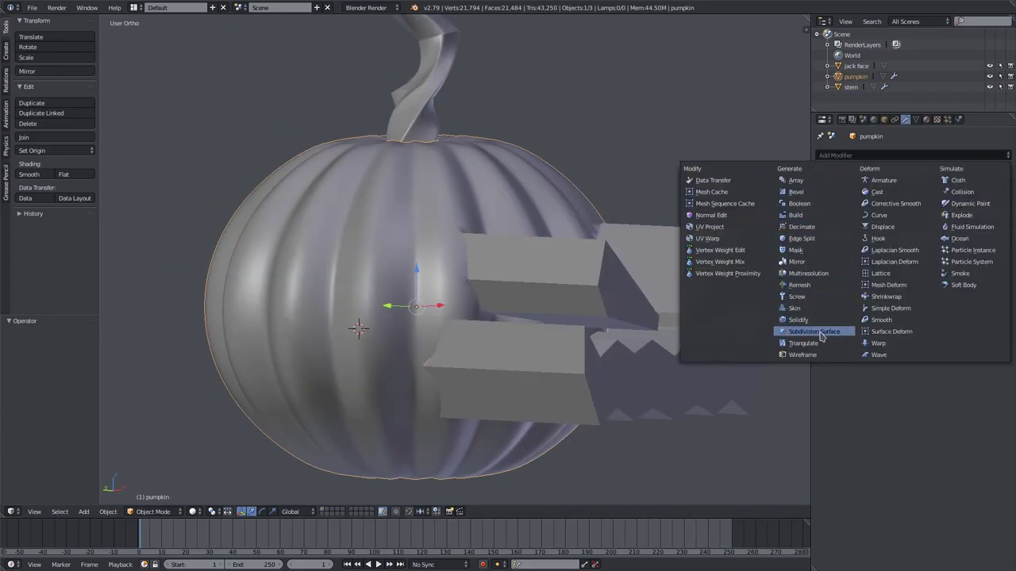
{"action": "left_click", "coordinate": [801, 227]}
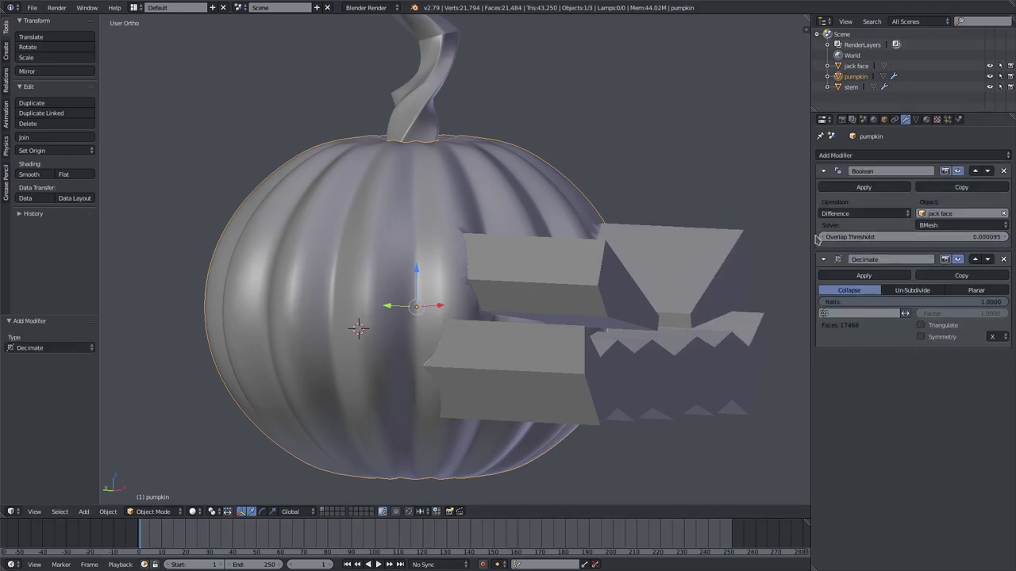
{"action": "left_click", "coordinate": [975, 260]}
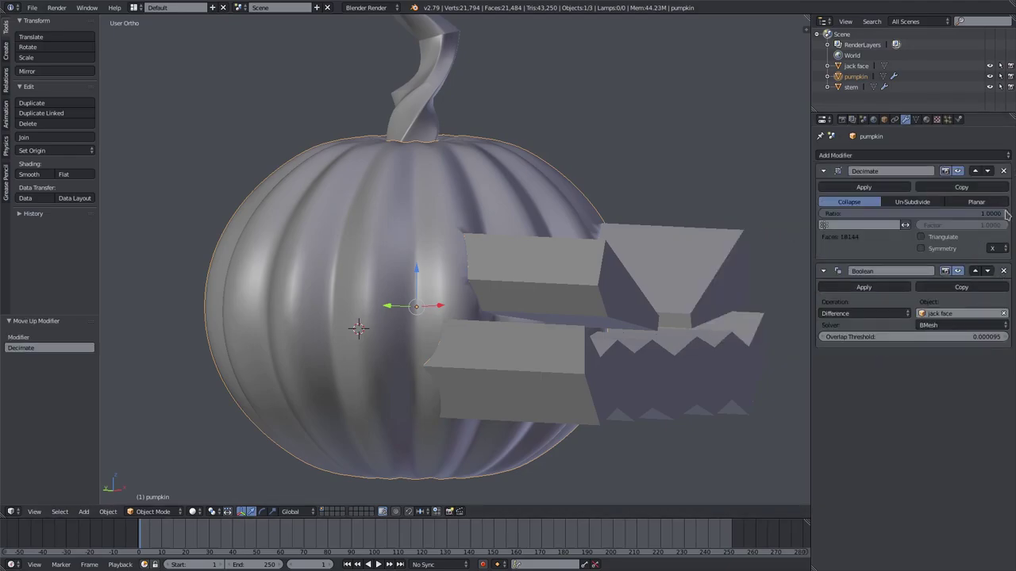
{"action": "left_click", "coordinate": [1003, 271]}
Move the jack face object to layer 6
{"action": "right_click", "coordinate": [607, 300]}
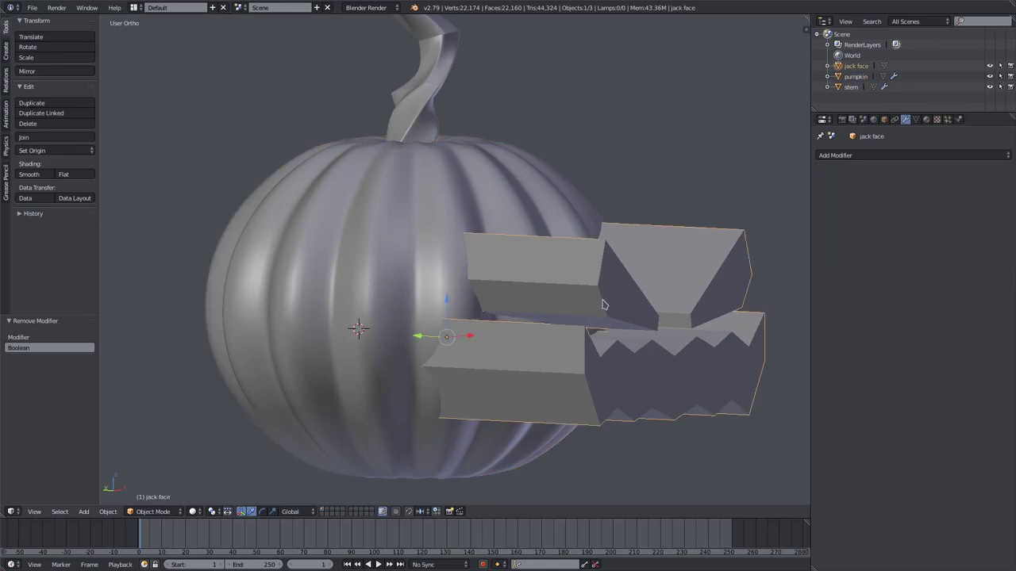
{"action": "key", "text": "m"}
{"action": "left_click", "coordinate": [728, 321]}
Select the pumpkin and save the Blender file
{"action": "right_click", "coordinate": [424, 282]}
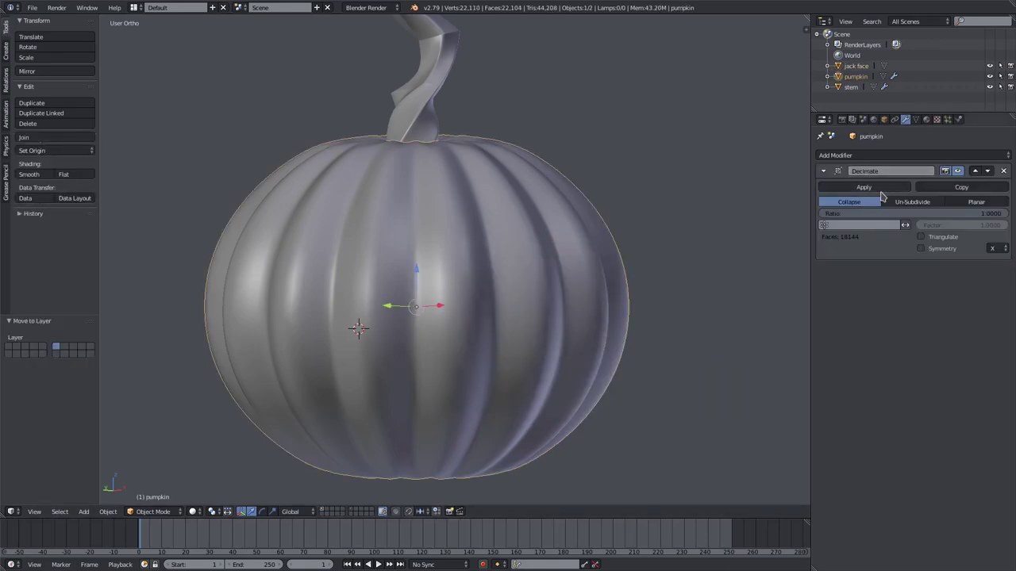
{"action": "left_click", "coordinate": [32, 7]}
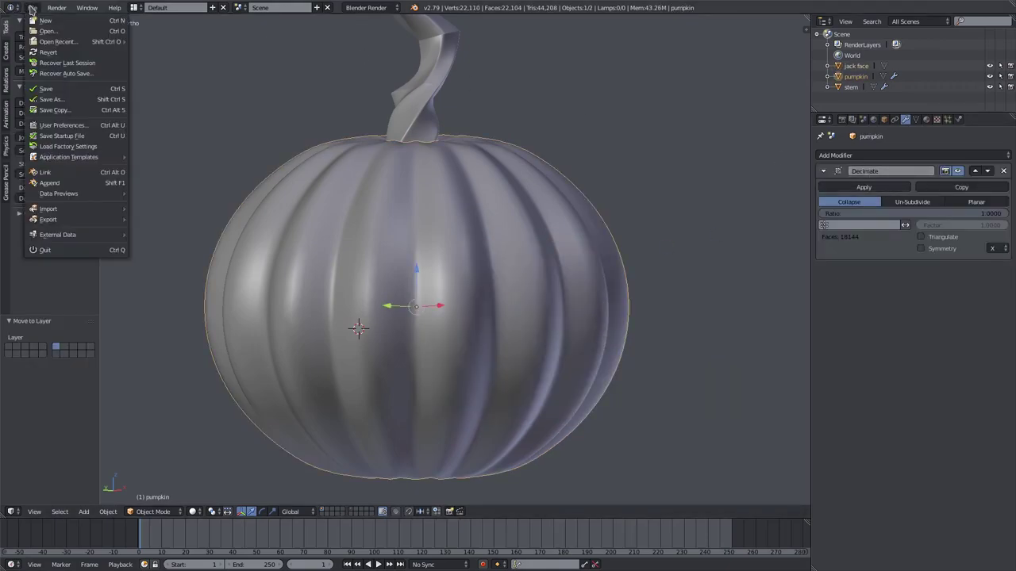
{"action": "left_click", "coordinate": [65, 89]}
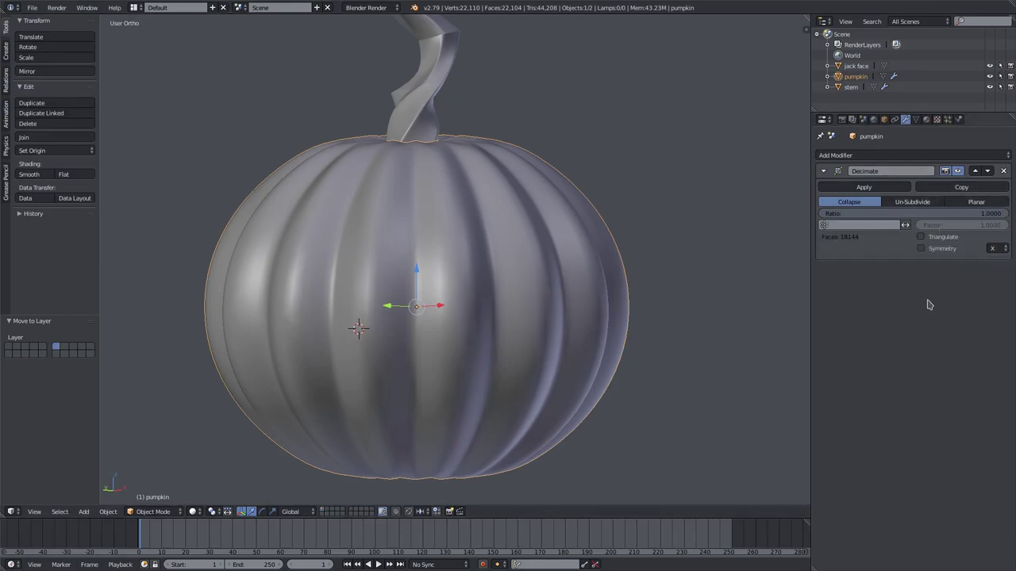
Switch the pumpkin's Decimate modifier to Un-Subdivide and set its iterations to 2
{"action": "left_click", "coordinate": [912, 204]}
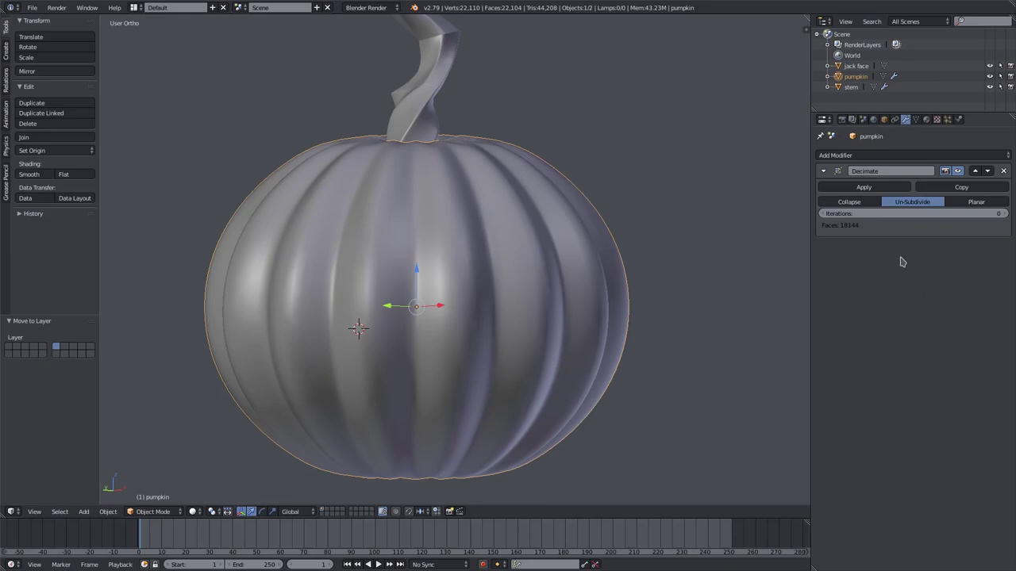
{"action": "left_click", "coordinate": [1005, 215]}
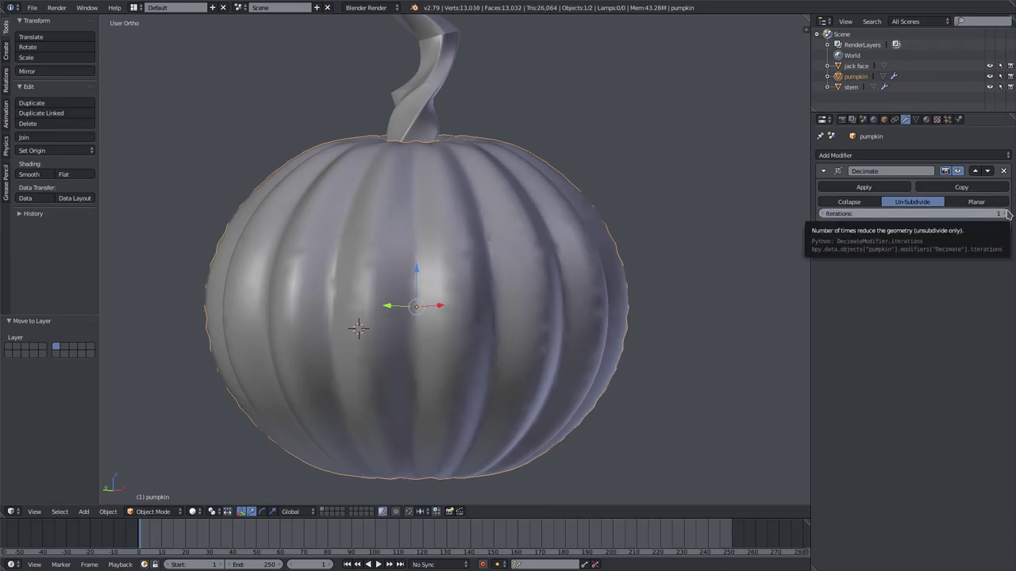
{"action": "left_click", "coordinate": [1006, 215]}
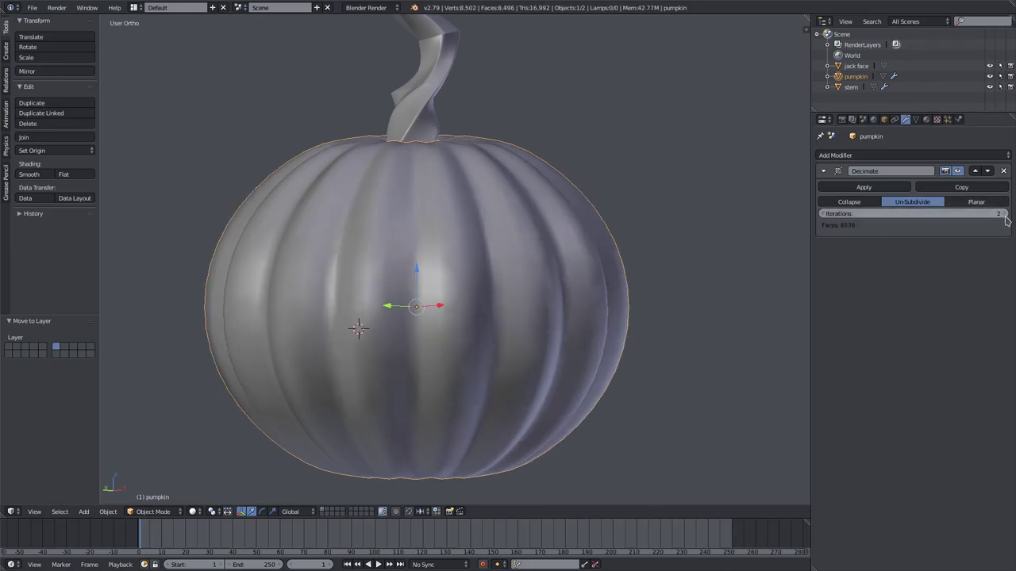
{"action": "left_click", "coordinate": [1005, 214]}
{"action": "left_click", "coordinate": [1005, 215]}
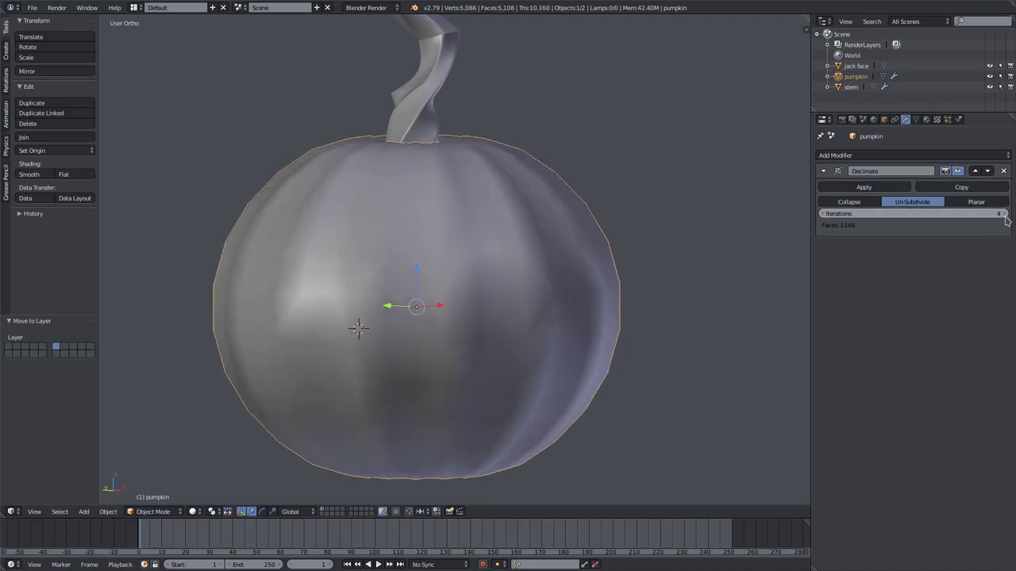
{"action": "left_click", "coordinate": [826, 214]}
{"action": "left_click", "coordinate": [825, 214]}
{"action": "middle_click_drag", "start_coordinate": [675, 330], "coordinate": [573, 303]}
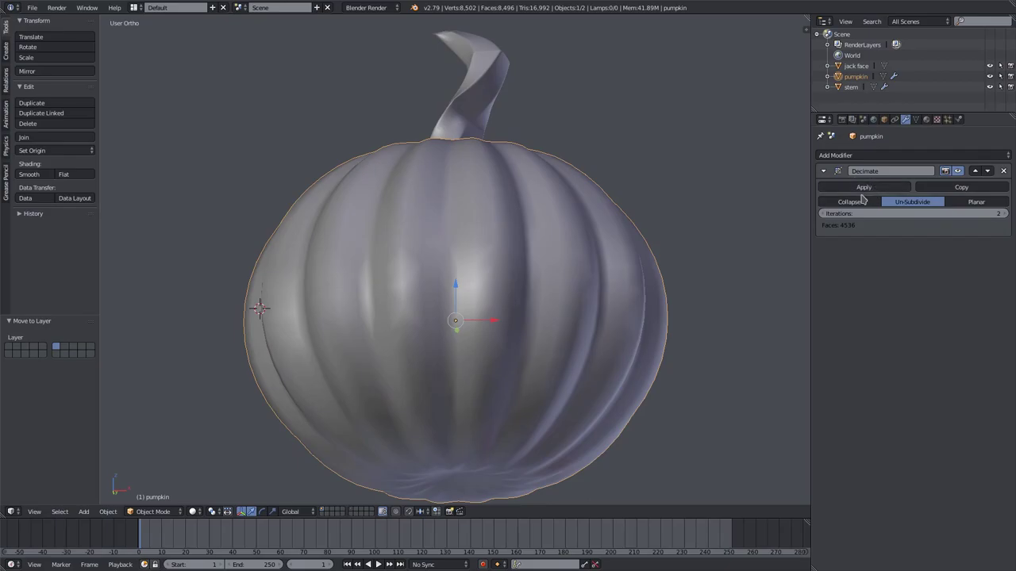
Apply the pumpkin's Decimate modifier and inspect the reduced mesh in Edit Mode and Object Mode
{"action": "left_click", "coordinate": [865, 187]}
{"action": "key", "text": "Tab"}
{"action": "middle_click_drag", "start_coordinate": [582, 320], "coordinate": [648, 308]}
{"action": "key", "text": "Tab"}
{"action": "middle_click_drag", "start_coordinate": [472, 256], "coordinate": [551, 288]}
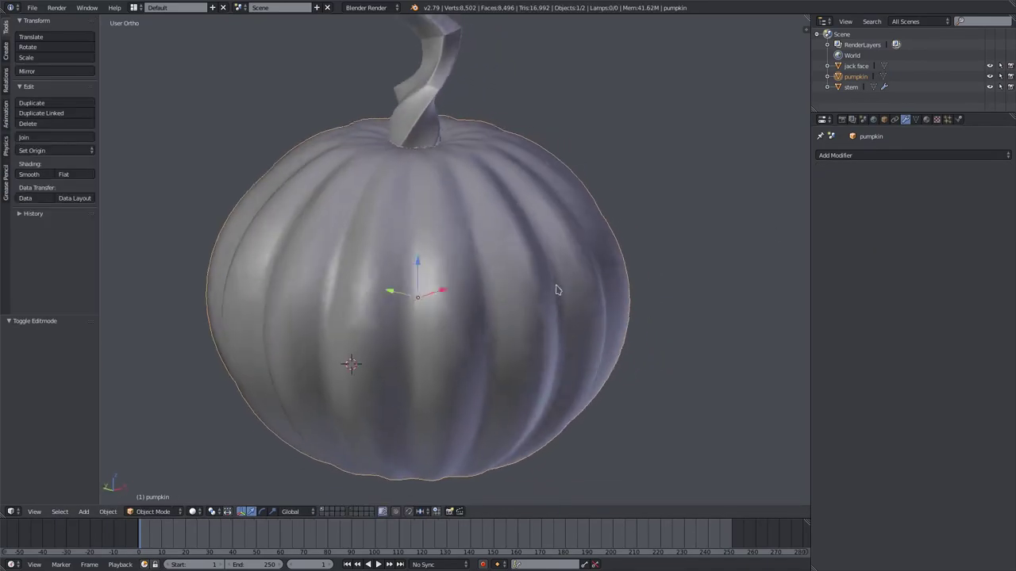
{"action": "scroll", "coordinate": [459, 290], "scroll_direction": "down", "scroll_amount": 5}
{"action": "scroll", "coordinate": [459, 291], "scroll_direction": "up", "scroll_amount": 5}
{"action": "middle_click_drag", "start_coordinate": [486, 300], "coordinate": [513, 297]}
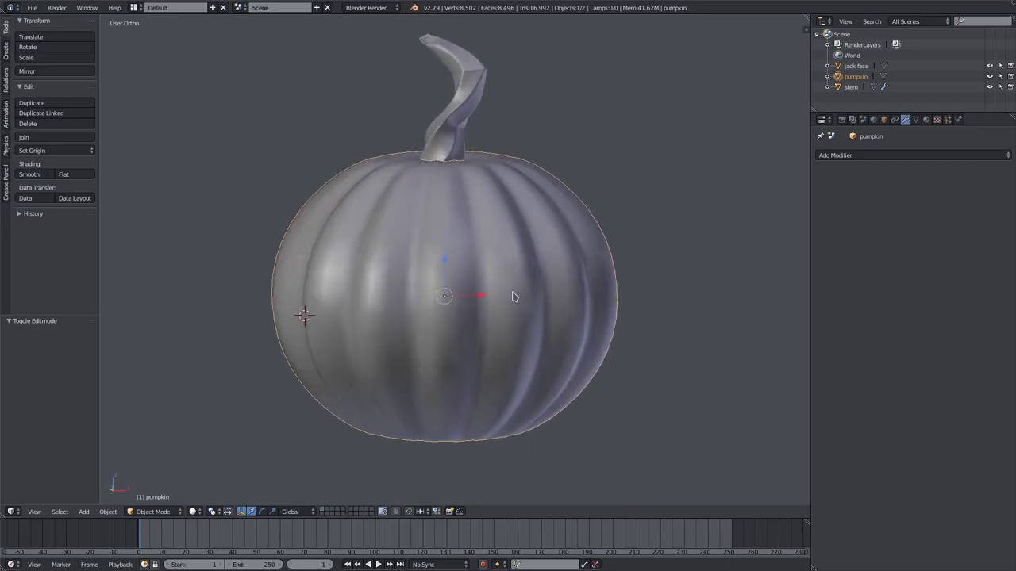
Move the jack face object from layer 6 back to layer 1 and display layer 1
{"action": "key", "text": "m"}
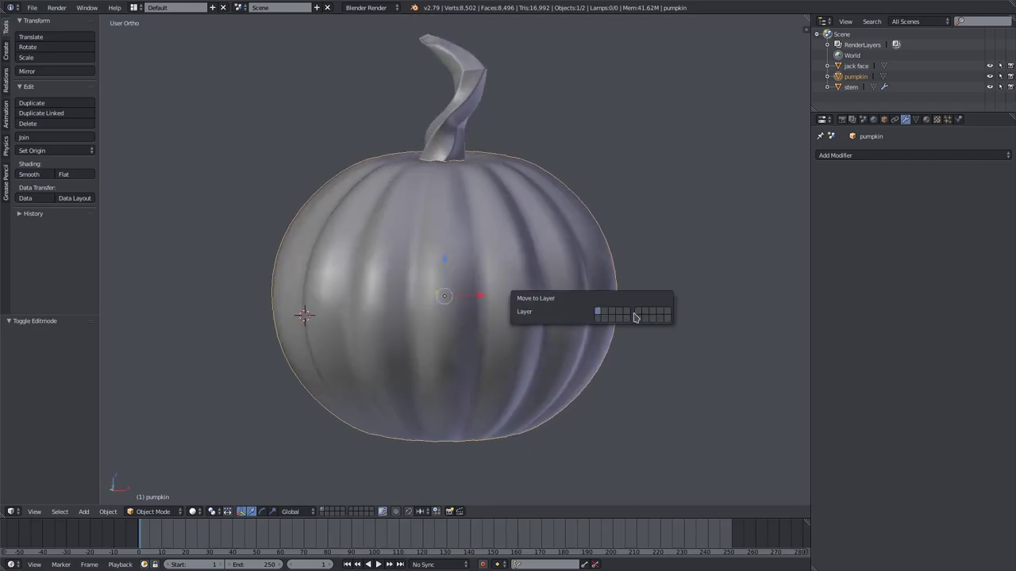
{"action": "left_click", "coordinate": [352, 509]}
{"action": "right_click", "coordinate": [554, 292]}
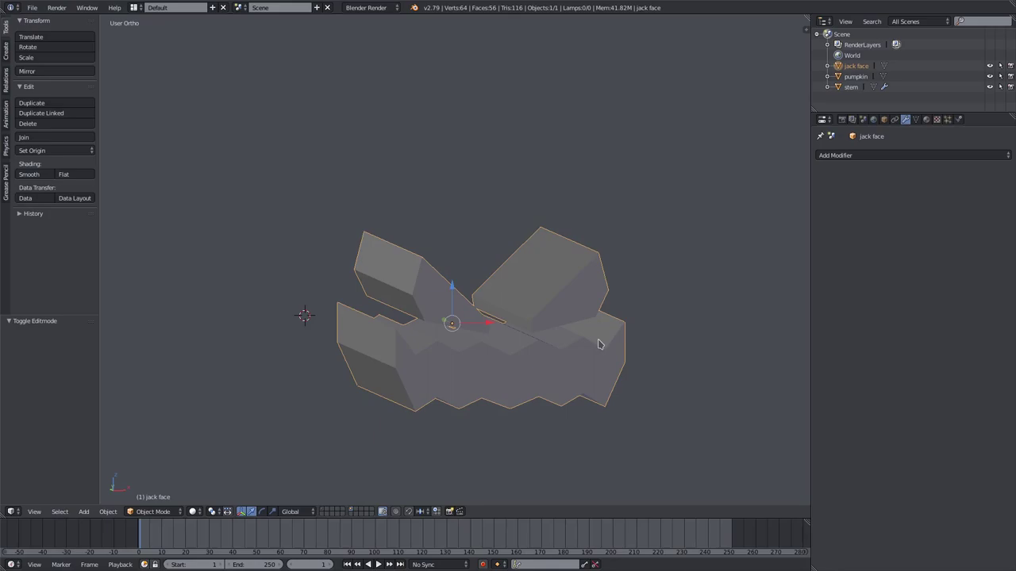
{"action": "key", "text": "m"}
{"action": "left_click", "coordinate": [682, 359]}
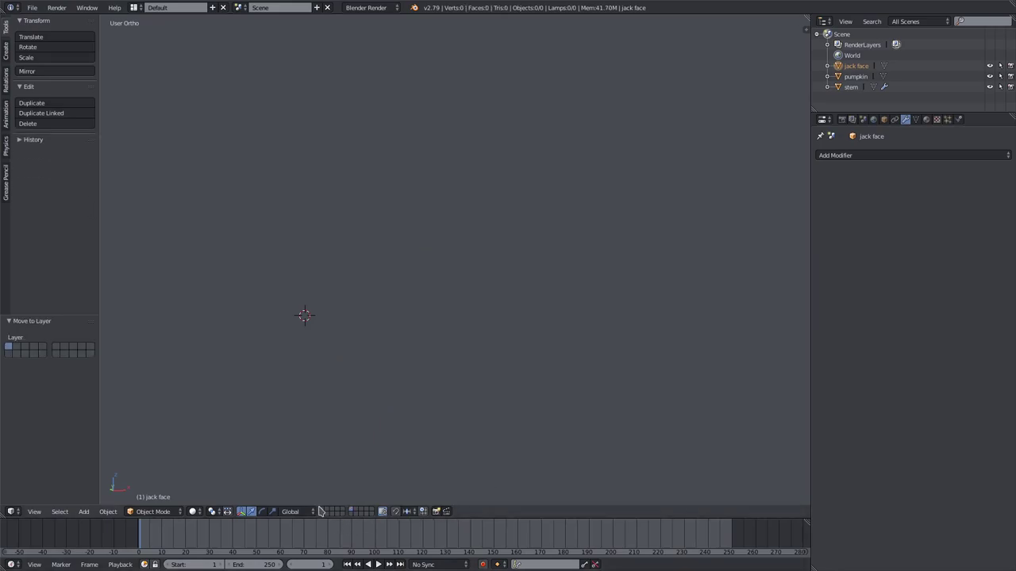
{"action": "left_click", "coordinate": [322, 509]}
Add a Boolean modifier to the pumpkin with the Difference operation and jack face as its object, and apply it
{"action": "middle_click_drag", "start_coordinate": [422, 336], "coordinate": [481, 337]}
{"action": "right_click", "coordinate": [411, 283]}
{"action": "left_click", "coordinate": [871, 156]}
{"action": "left_click", "coordinate": [786, 204]}
{"action": "left_click", "coordinate": [922, 214]}
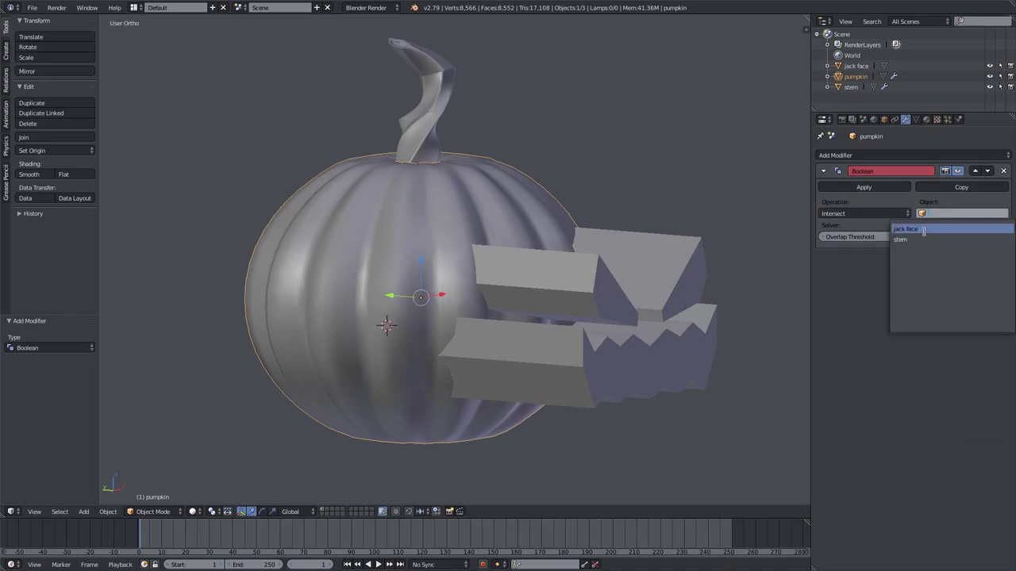
{"action": "left_click", "coordinate": [923, 229]}
{"action": "left_click", "coordinate": [863, 215]}
{"action": "left_click", "coordinate": [861, 191]}
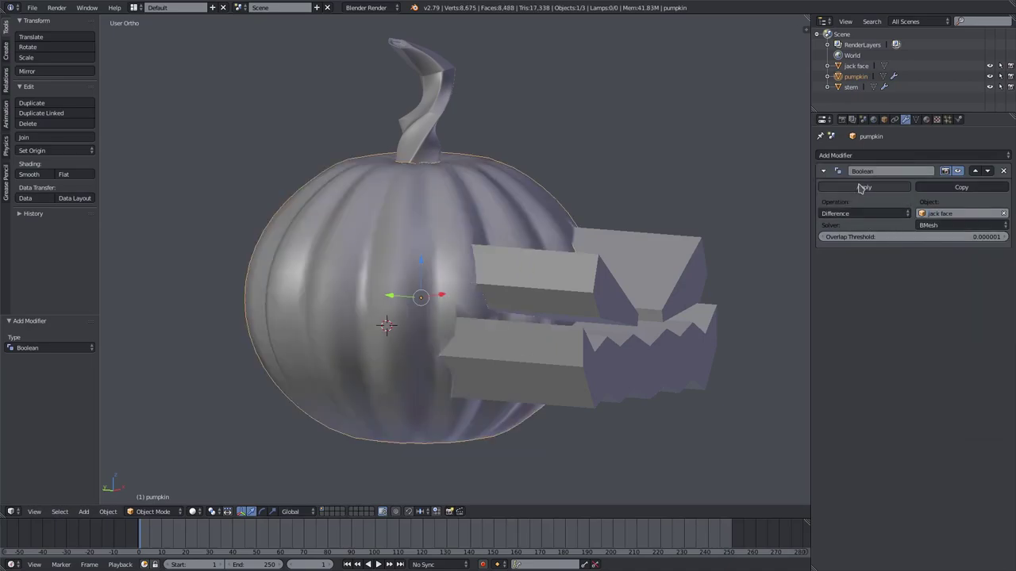
{"action": "left_click", "coordinate": [861, 188]}
Move the jack face object out of the pumpkin by about 1.191 in X, -1.751 in Y and -0.141 in Z
{"action": "right_click", "coordinate": [669, 273]}
{"action": "key", "text": "g"}
{"action": "left_click", "coordinate": [833, 317]}
{"action": "middle_click_drag", "start_coordinate": [396, 373], "coordinate": [300, 377]}
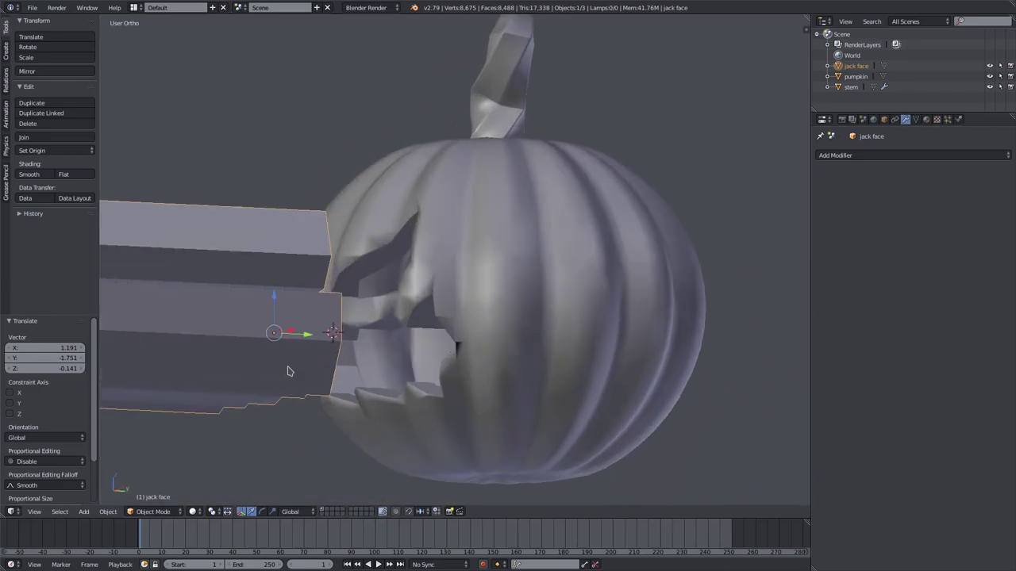
{"action": "scroll", "coordinate": [275, 321], "scroll_direction": "down", "scroll_amount": 1}
Send the displaced jack face object to layer 6, select the pumpkin and inspect its carved face
{"action": "key", "text": "m"}
{"action": "key", "text": "m"}
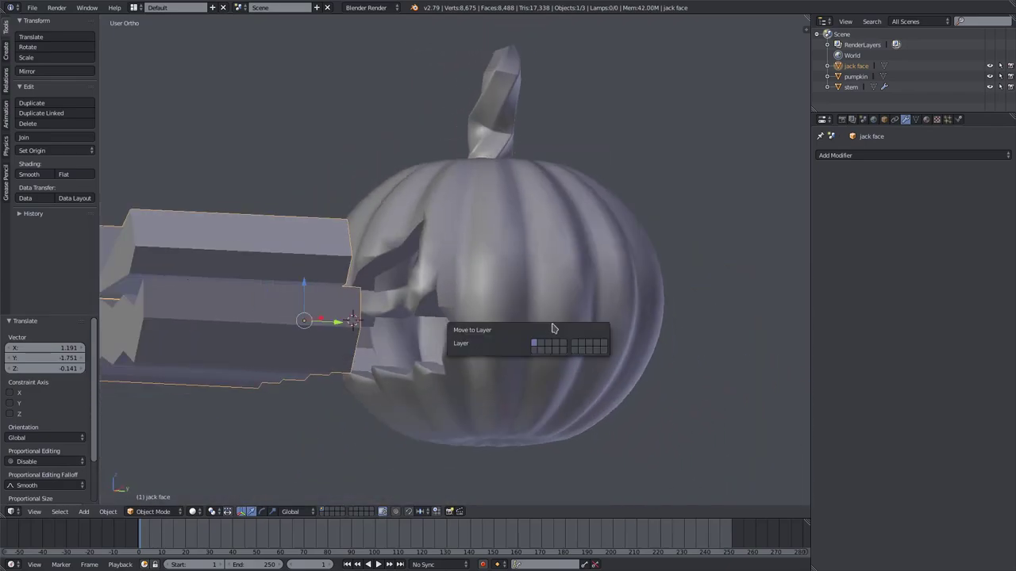
{"action": "left_click", "coordinate": [575, 344]}
{"action": "right_click", "coordinate": [431, 284]}
{"action": "middle_click_drag", "start_coordinate": [287, 325], "coordinate": [563, 350]}
{"action": "scroll", "coordinate": [431, 284], "scroll_direction": "up", "scroll_amount": 3}
{"action": "scroll", "coordinate": [470, 205], "scroll_direction": "down", "scroll_amount": 5}
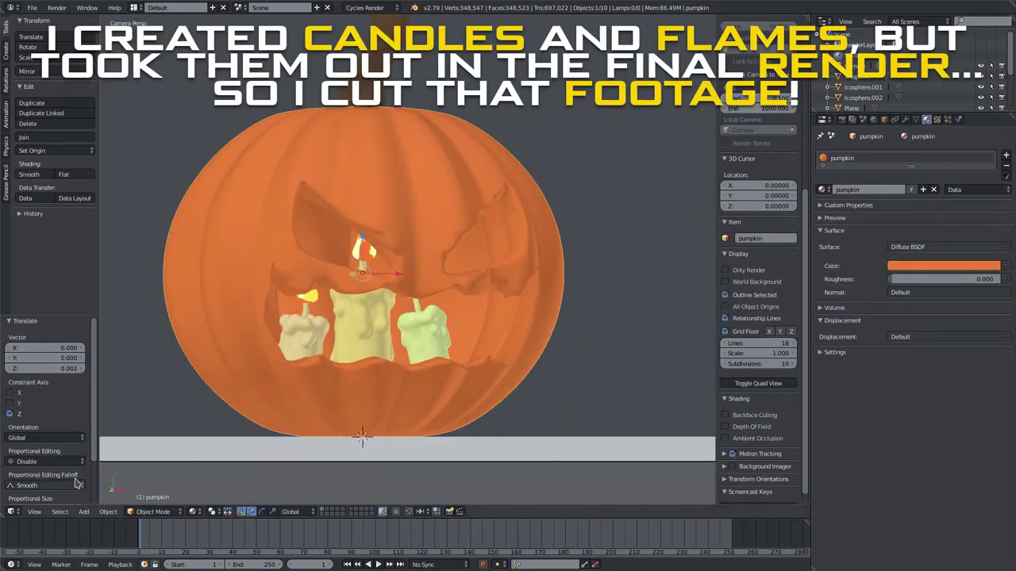
Split the viewport, with its side shelves hidden, into a Node Editor beside the 3D view of the pumpkin
{"action": "key", "text": "t"}
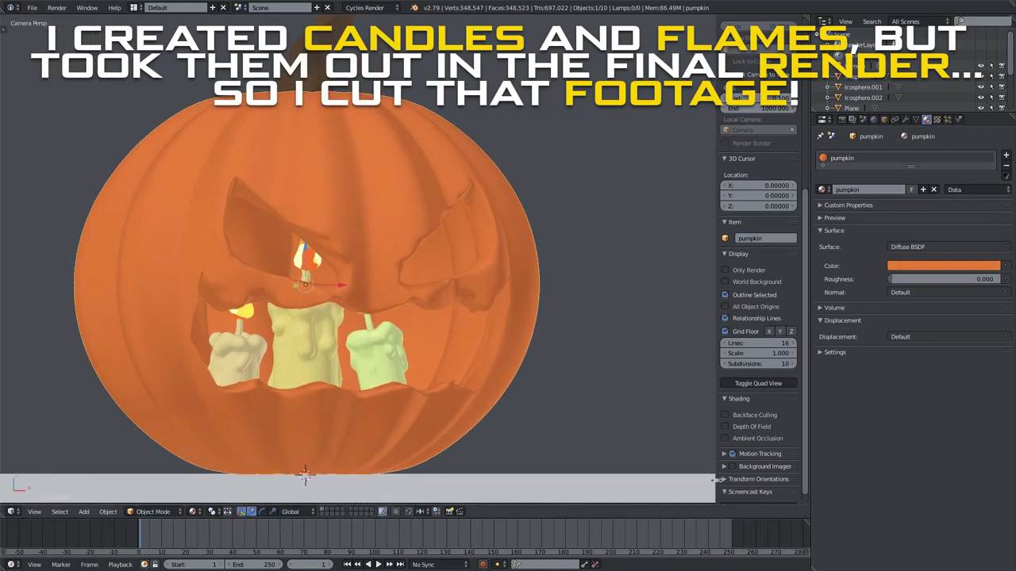
{"action": "key", "text": "n"}
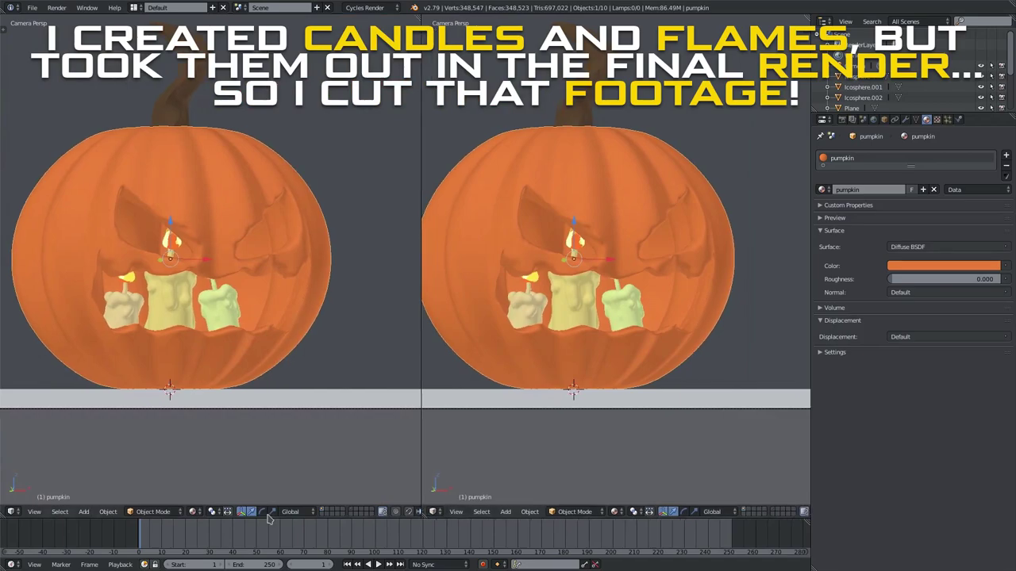
{"action": "left_click", "coordinate": [11, 511]}
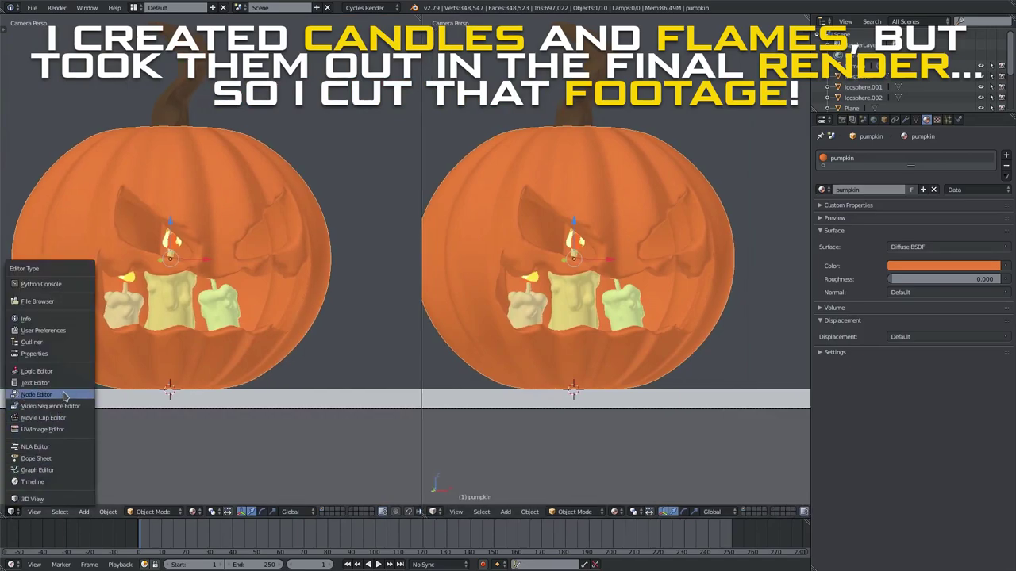
{"action": "left_click", "coordinate": [36, 394]}
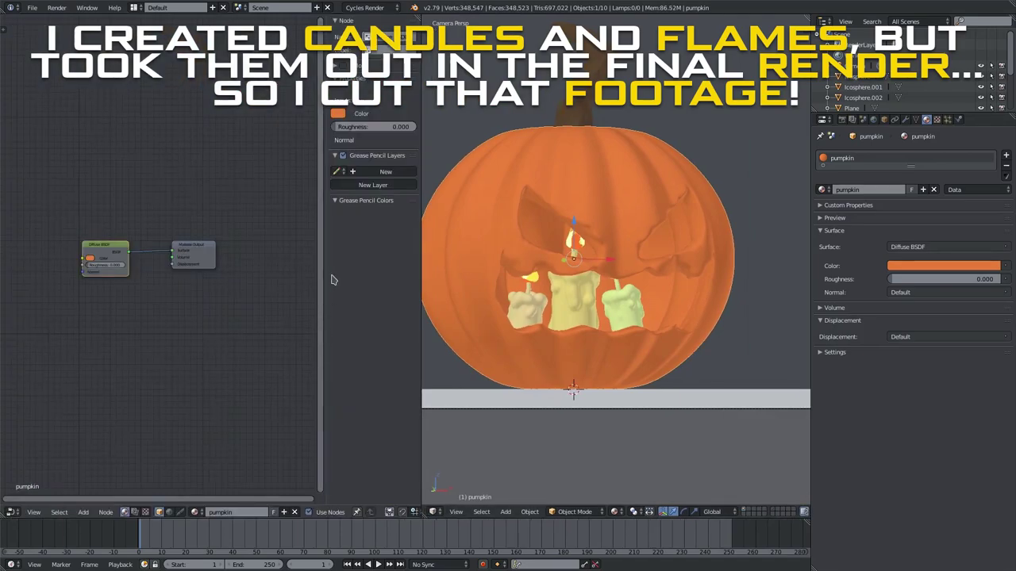
{"action": "key", "text": "n"}
{"action": "scroll", "coordinate": [238, 309], "scroll_direction": "up", "scroll_amount": 3}
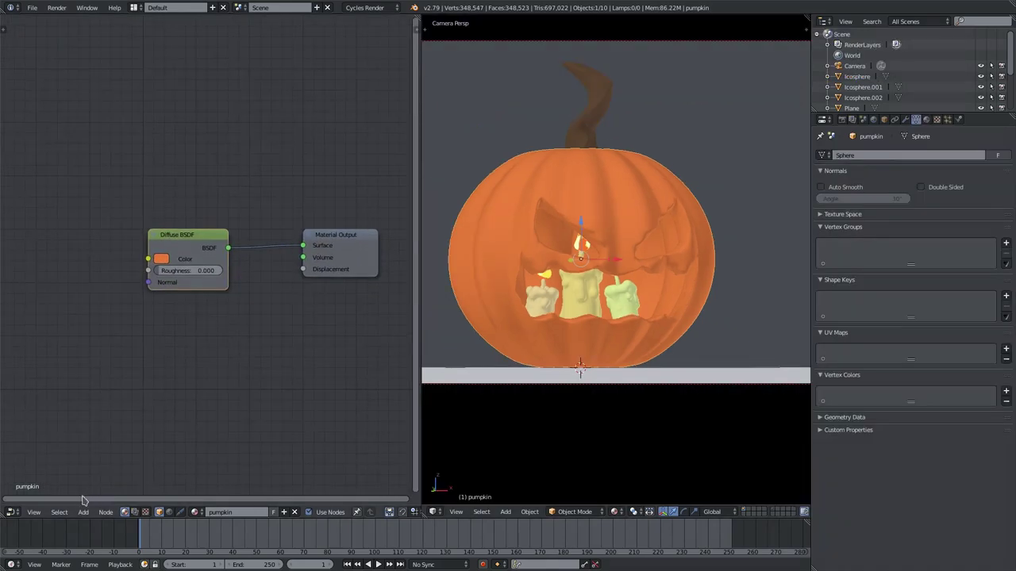
Insert a Mix Shader node between the pumpkin material's Diffuse BSDF and Material Output
{"action": "left_click", "coordinate": [83, 512]}
{"action": "mouse_move", "coordinate": [102, 469]}
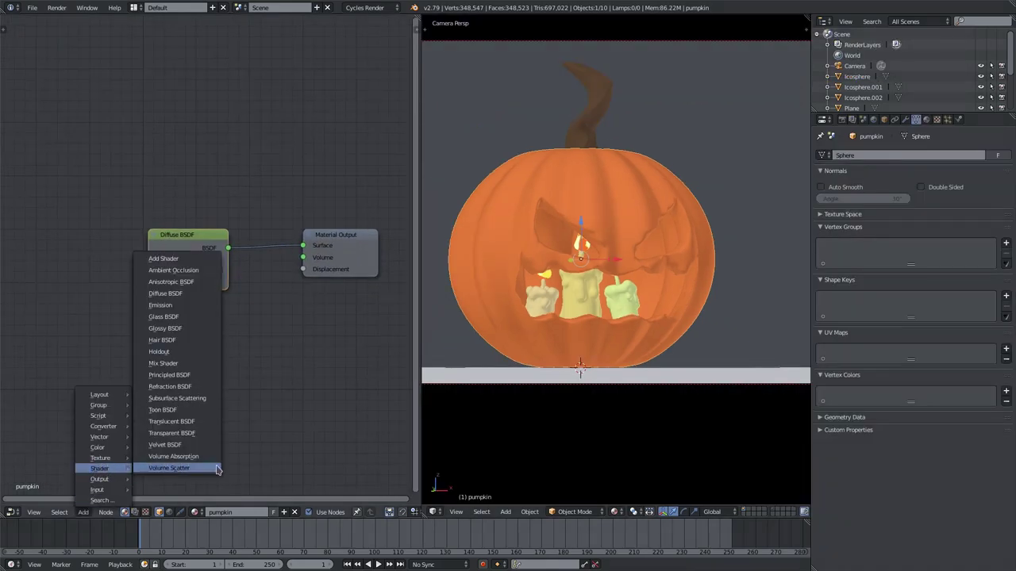
{"action": "left_click", "coordinate": [163, 363]}
{"action": "left_click", "coordinate": [223, 238]}
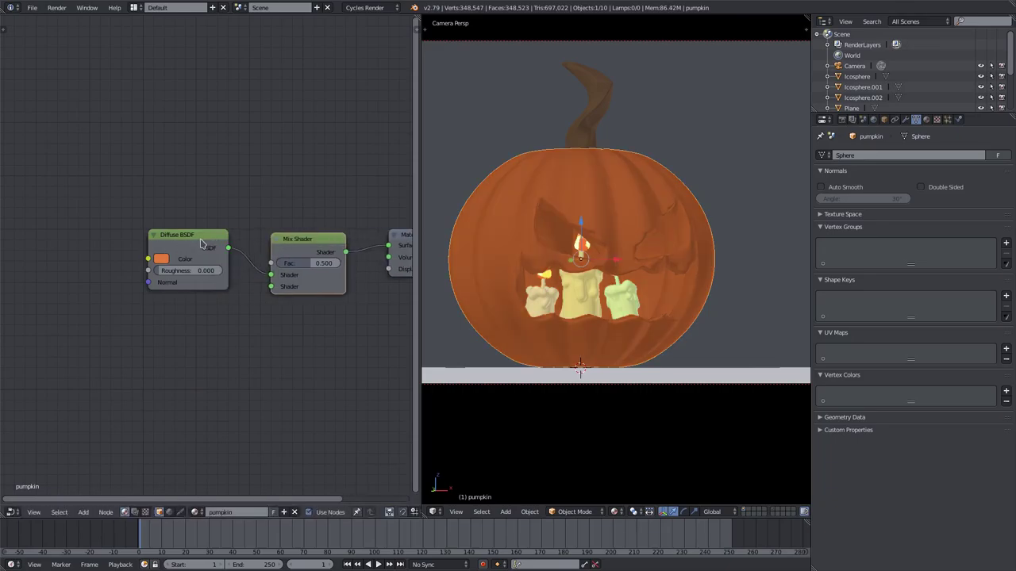
Add a Glossy BSDF below the Diffuse BSDF and connect it to the Mix Shader's second shader input
{"action": "left_click", "coordinate": [84, 511]}
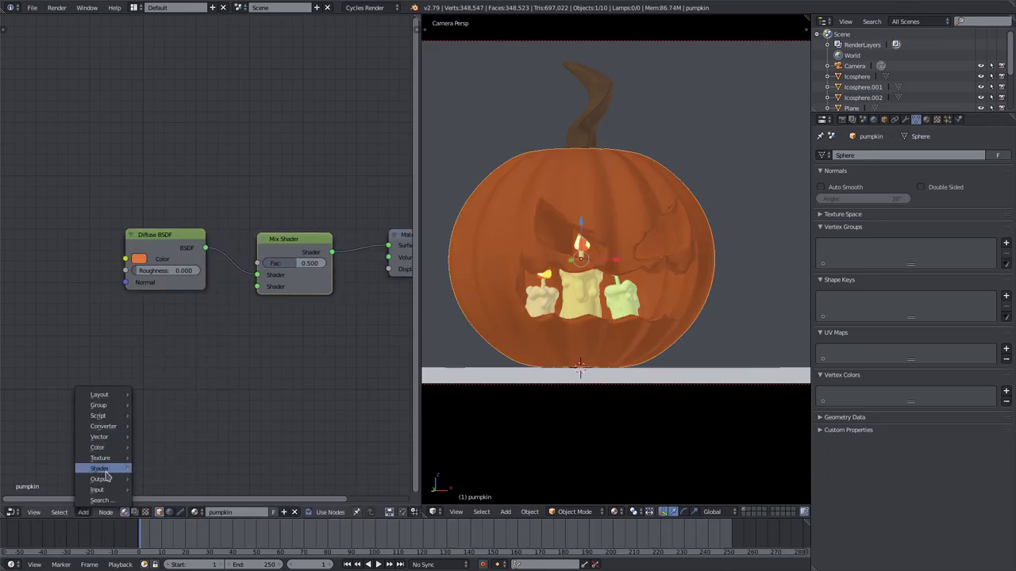
{"action": "mouse_move", "coordinate": [99, 468]}
{"action": "left_click", "coordinate": [181, 328]}
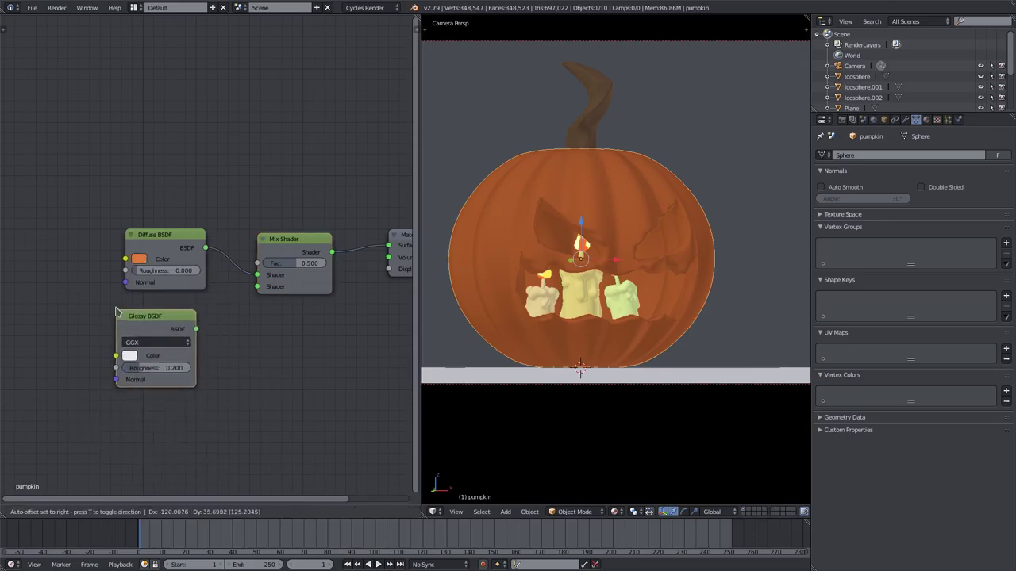
{"action": "left_click_drag", "start_coordinate": [205, 319], "coordinate": [257, 286]}
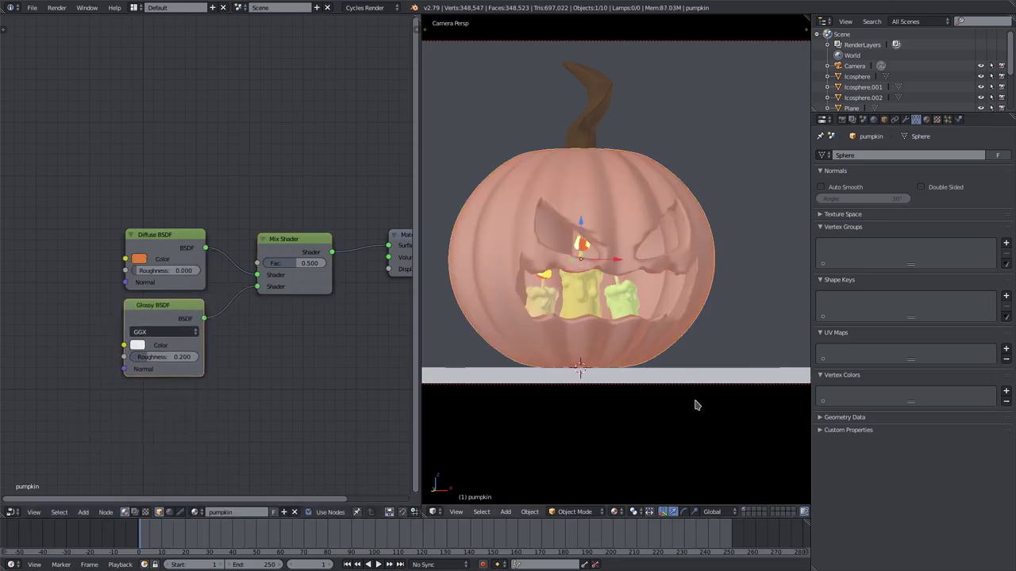
Add a point lamp to the scene and position it above and in front of the pumpkin
{"action": "scroll", "coordinate": [636, 279], "scroll_direction": "down", "scroll_amount": 1}
{"action": "key", "text": "KP_0"}
{"action": "scroll", "coordinate": [641, 296], "scroll_direction": "up", "scroll_amount": 2}
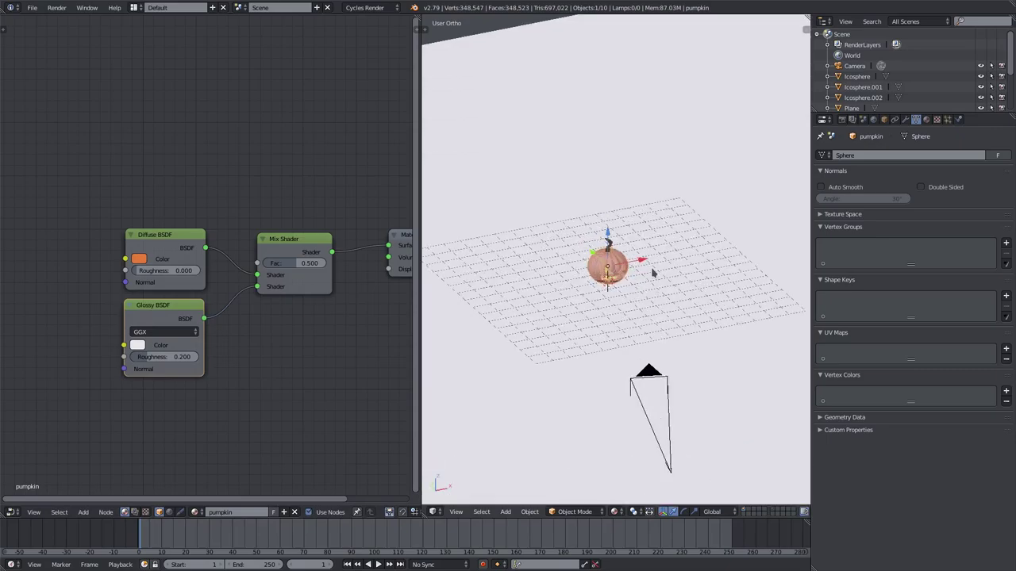
{"action": "key", "text": "shift+a"}
{"action": "mouse_move", "coordinate": [651, 269]}
{"action": "mouse_move", "coordinate": [625, 389]}
{"action": "left_click", "coordinate": [690, 392]}
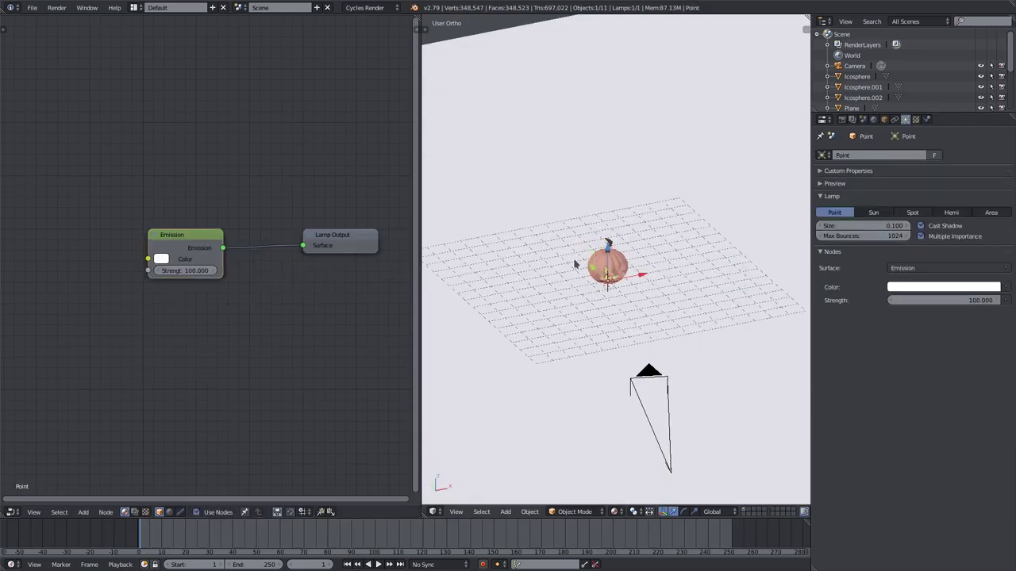
{"action": "key", "text": "g"}
{"action": "key", "text": "z"}
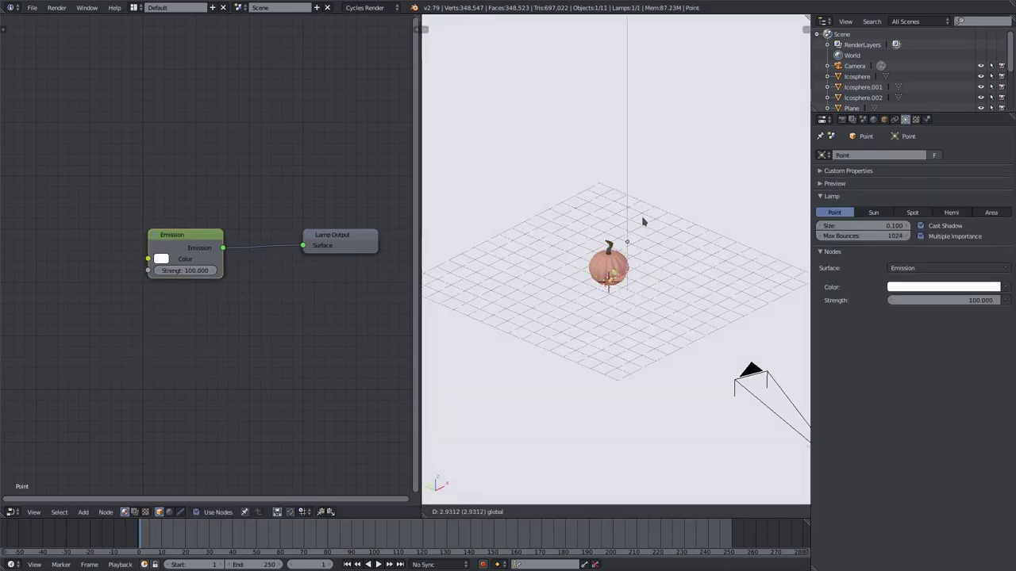
{"action": "left_click", "coordinate": [642, 222]}
Show the pumpkin through the camera with Rendered viewport shading
{"action": "key", "text": "KP_0"}
{"action": "left_click", "coordinate": [613, 512]}
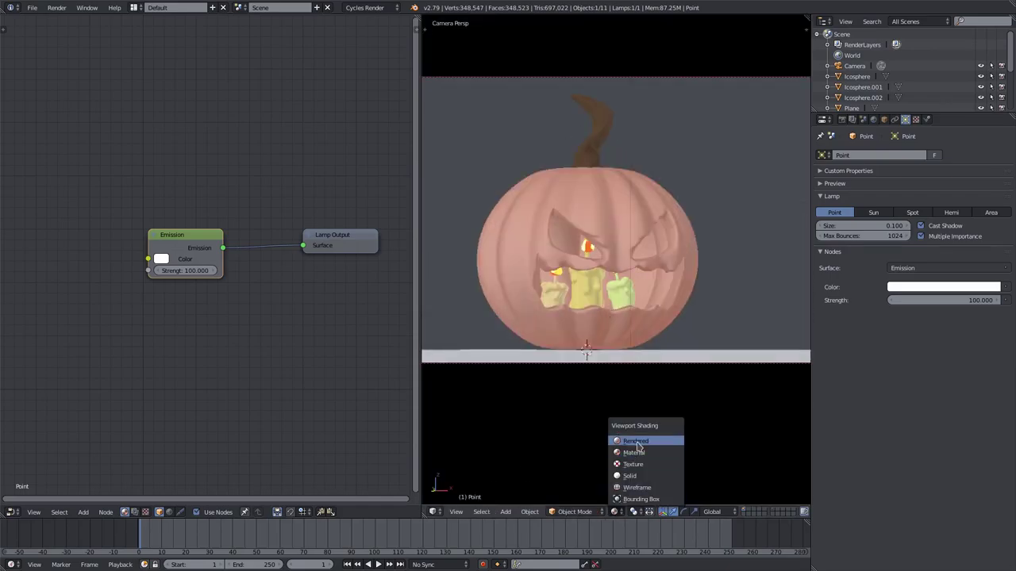
{"action": "key", "text": "Return"}
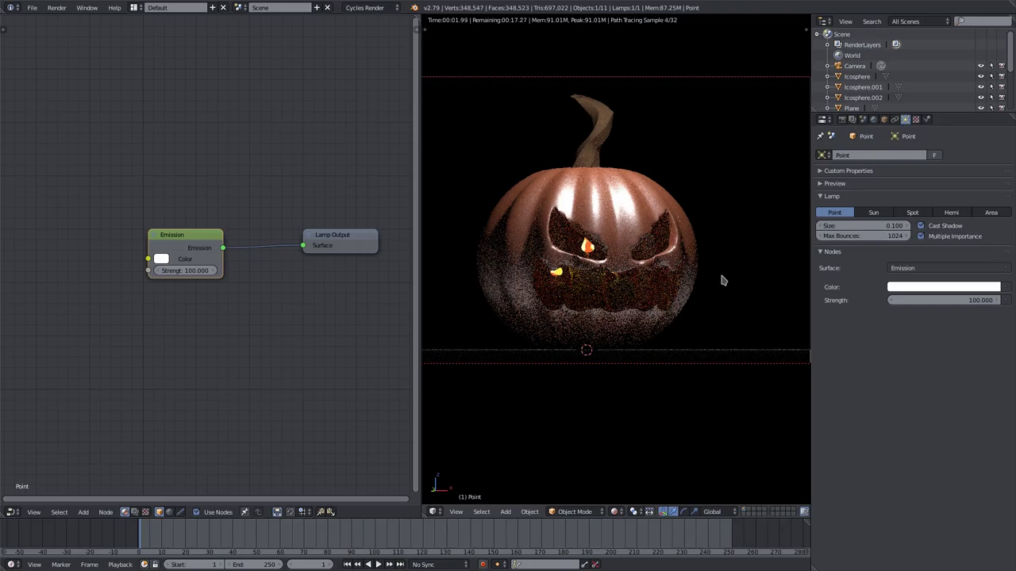
Select the pumpkin and tint its Glossy BSDF color light orange
{"action": "right_click", "coordinate": [609, 226]}
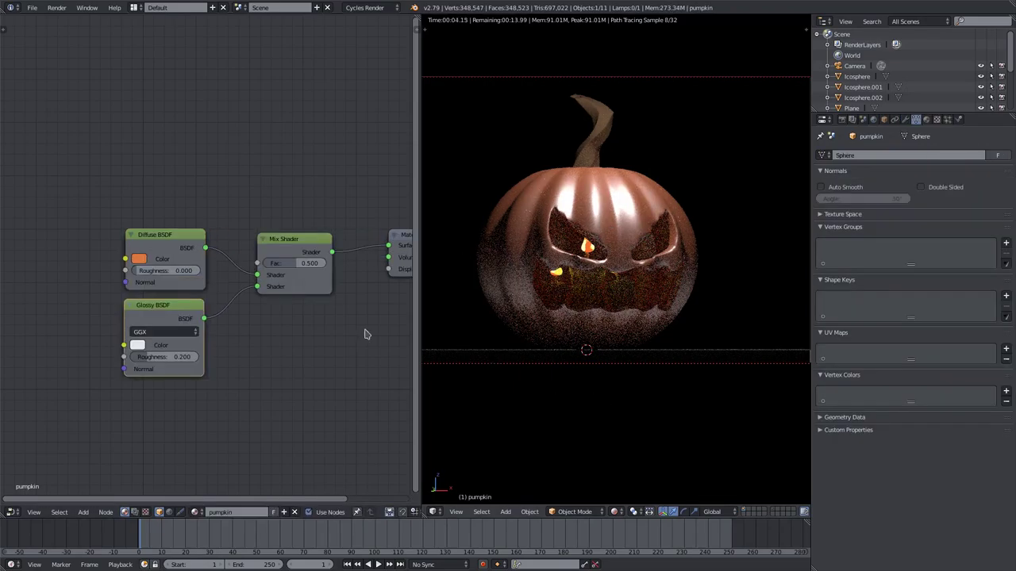
{"action": "left_click", "coordinate": [138, 346]}
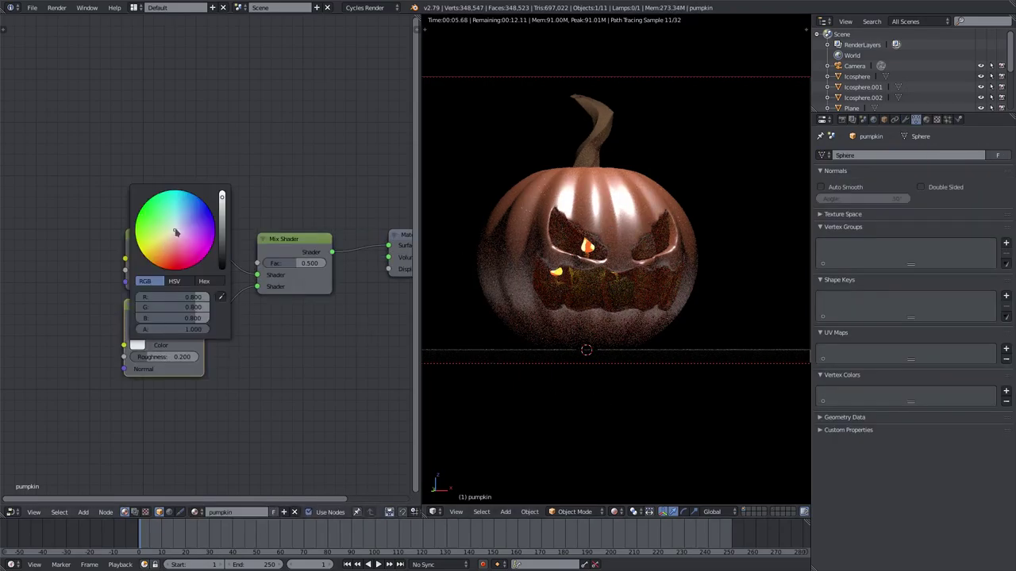
{"action": "left_click", "coordinate": [163, 244]}
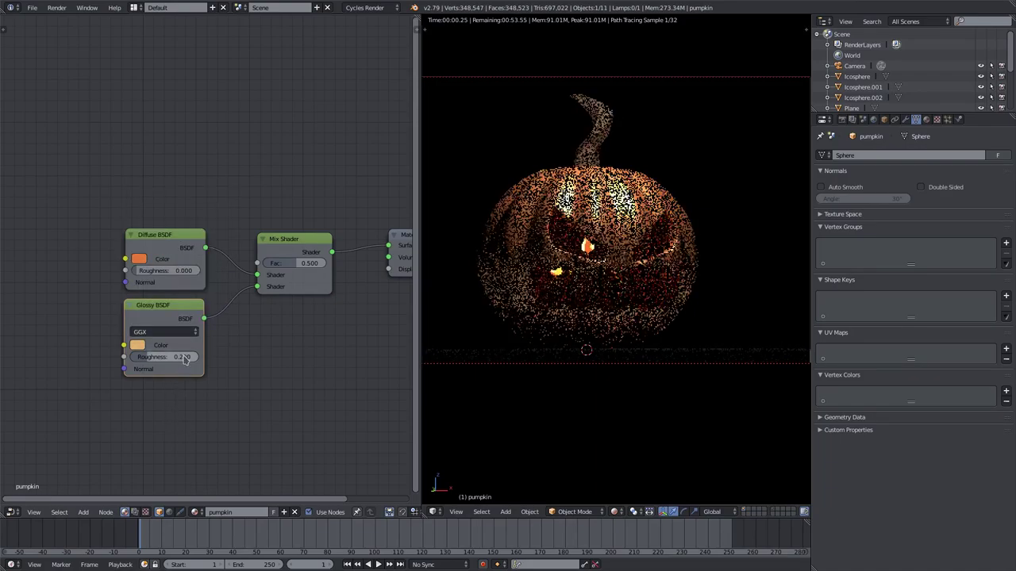
Try Glossy BSDF roughness values such as 0.333 and 0.133, and set the Mix Shader factor to 0.345
{"action": "left_click_drag", "start_coordinate": [184, 359], "coordinate": [154, 357]}
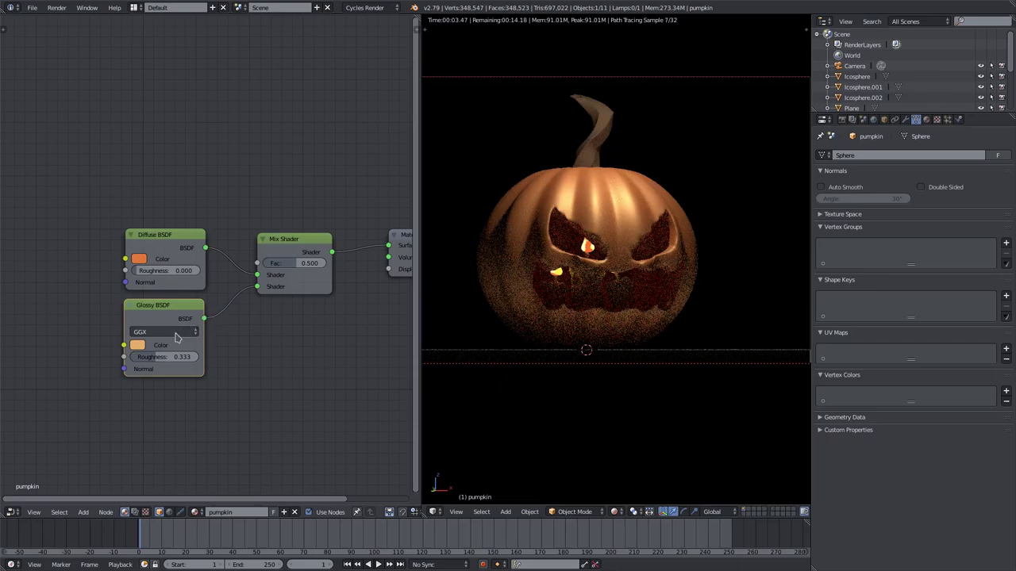
{"action": "left_click_drag", "start_coordinate": [183, 359], "coordinate": [166, 359]}
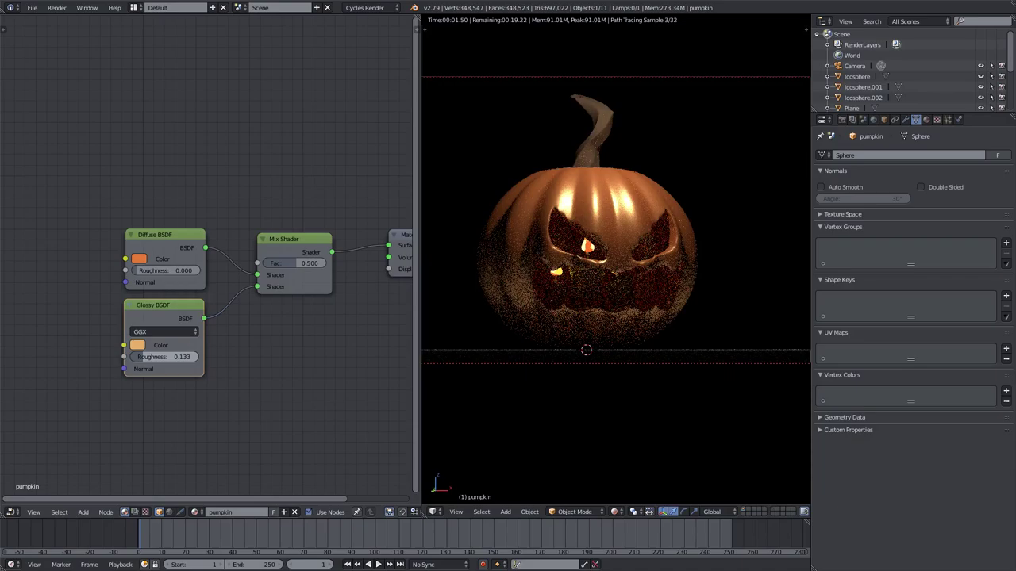
{"action": "left_click_drag", "start_coordinate": [166, 359], "coordinate": [174, 360]}
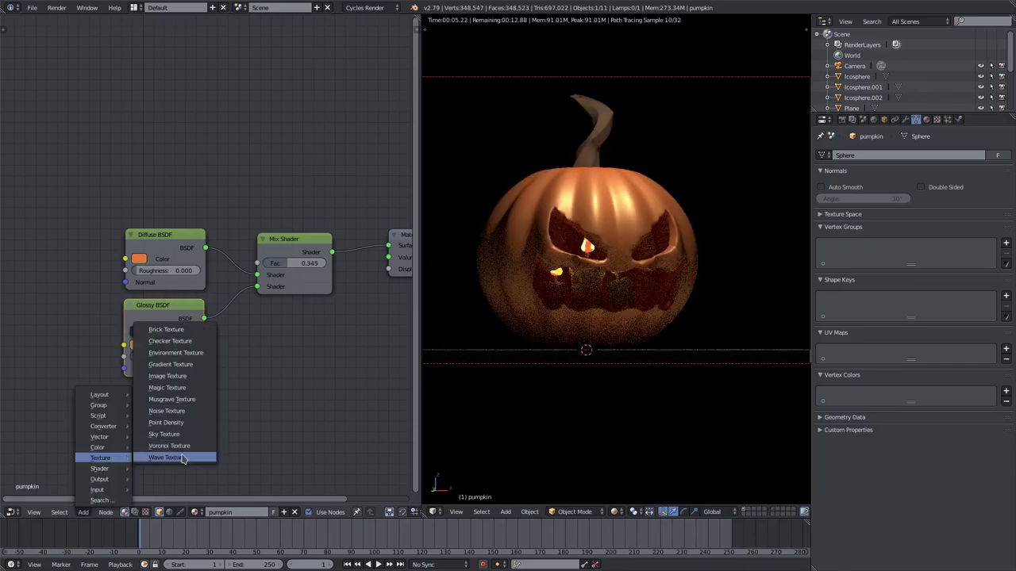
Add a Musgrave Texture feeding its color into the Glossy BSDF's roughness, and set the texture's scale to 11.1
{"action": "left_click", "coordinate": [172, 399]}
{"action": "left_click_drag", "start_coordinate": [104, 337], "coordinate": [124, 357]}
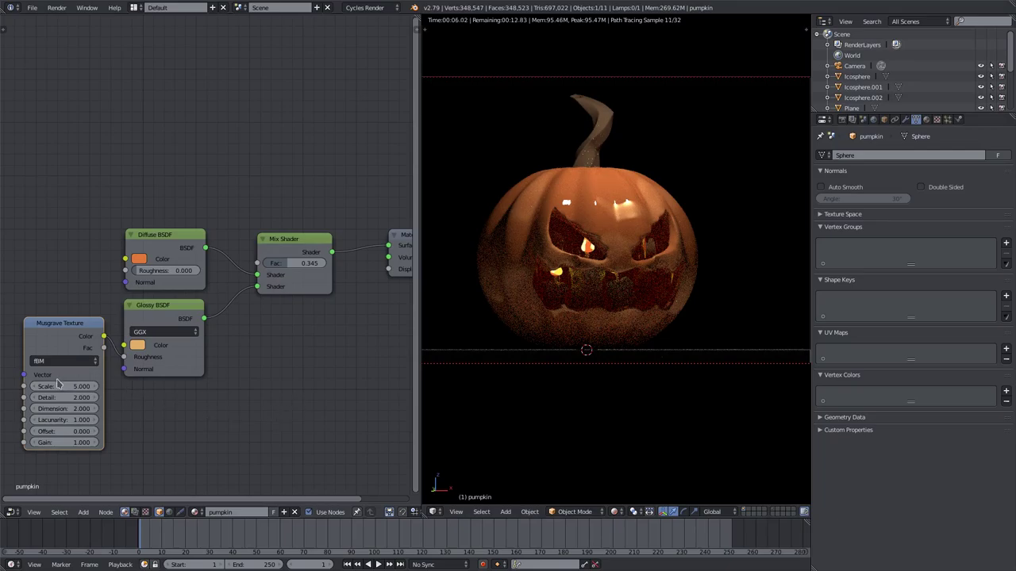
{"action": "left_click_drag", "start_coordinate": [64, 386], "coordinate": [36, 386]}
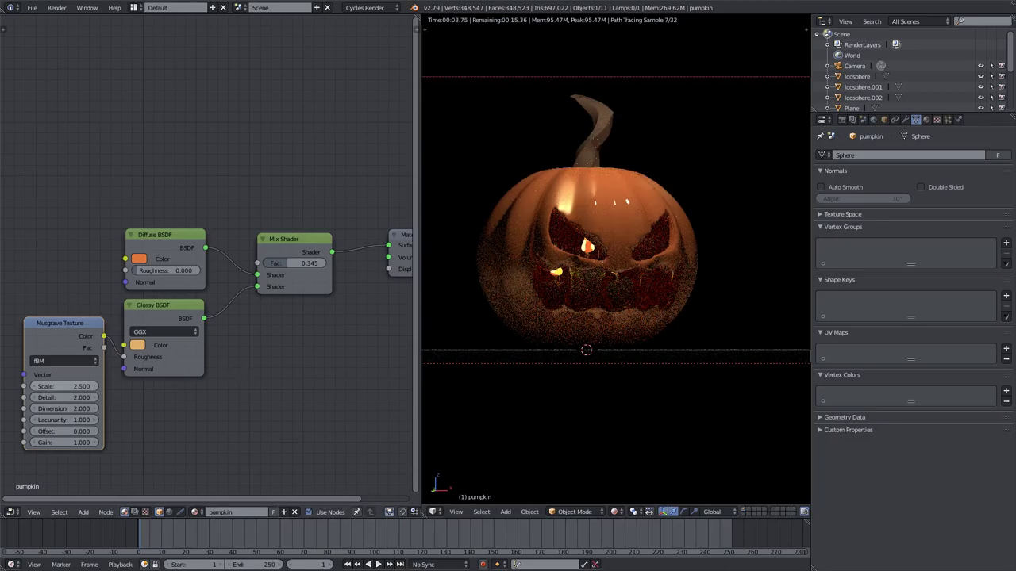
{"action": "left_click_drag", "start_coordinate": [71, 387], "coordinate": [185, 416]}
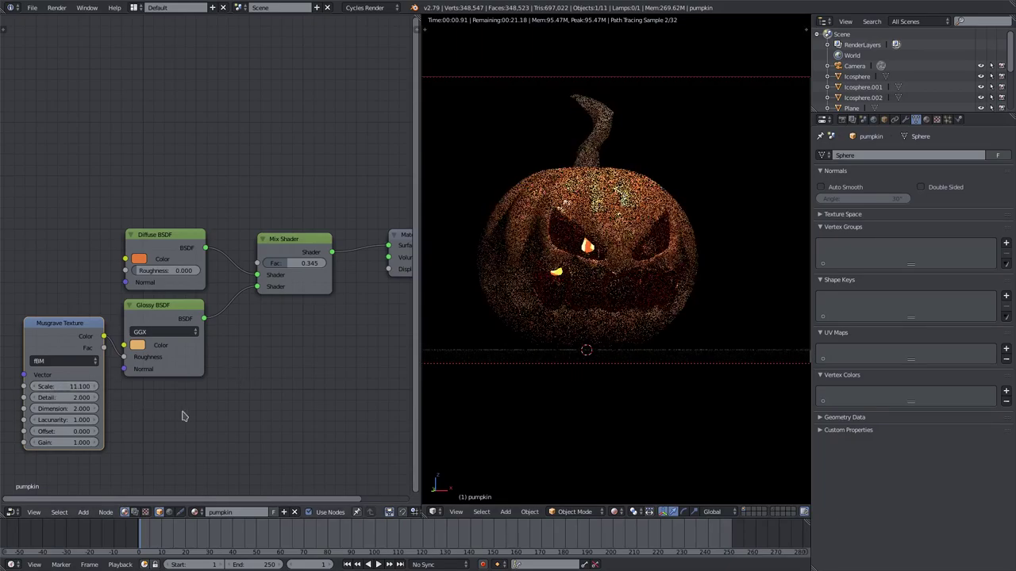